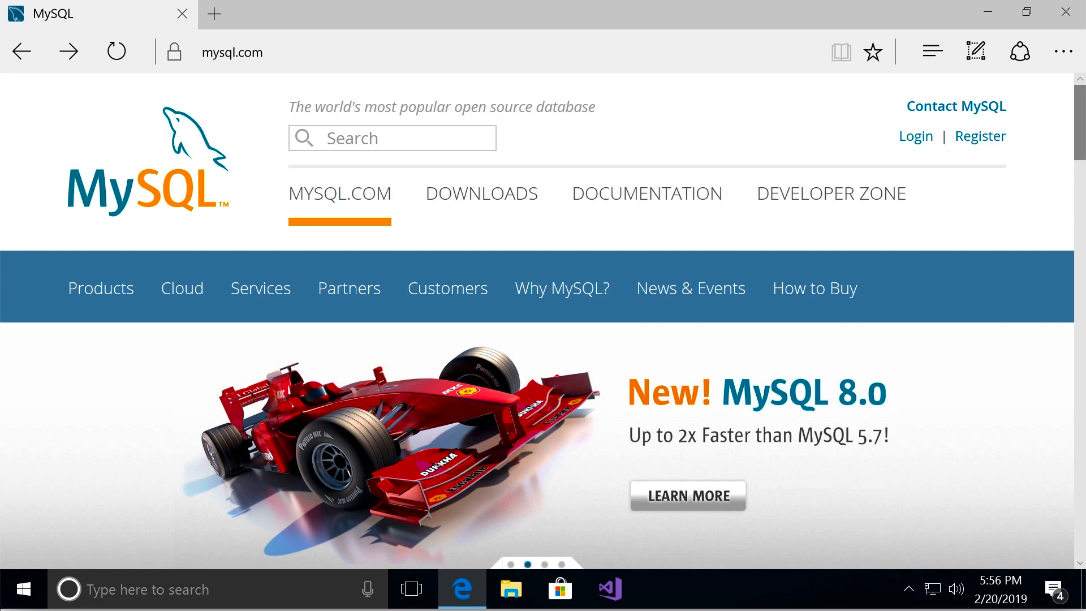
# Open the MySQL Community Server download page by way of the Community (GPL) downloads
pyautogui.click(485, 211)
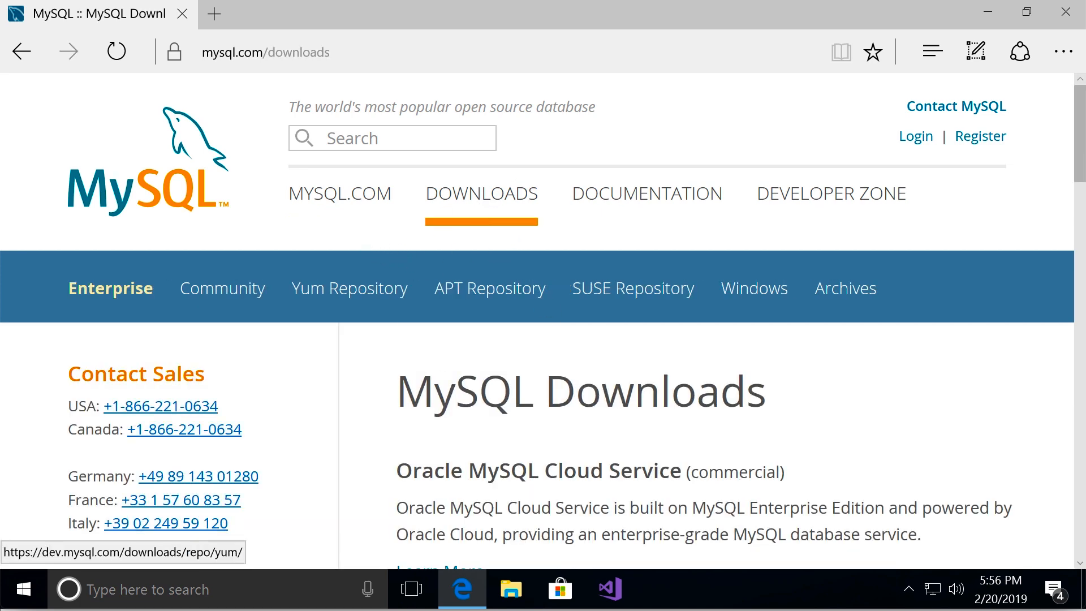
pyautogui.scroll(-15, 917, 396)
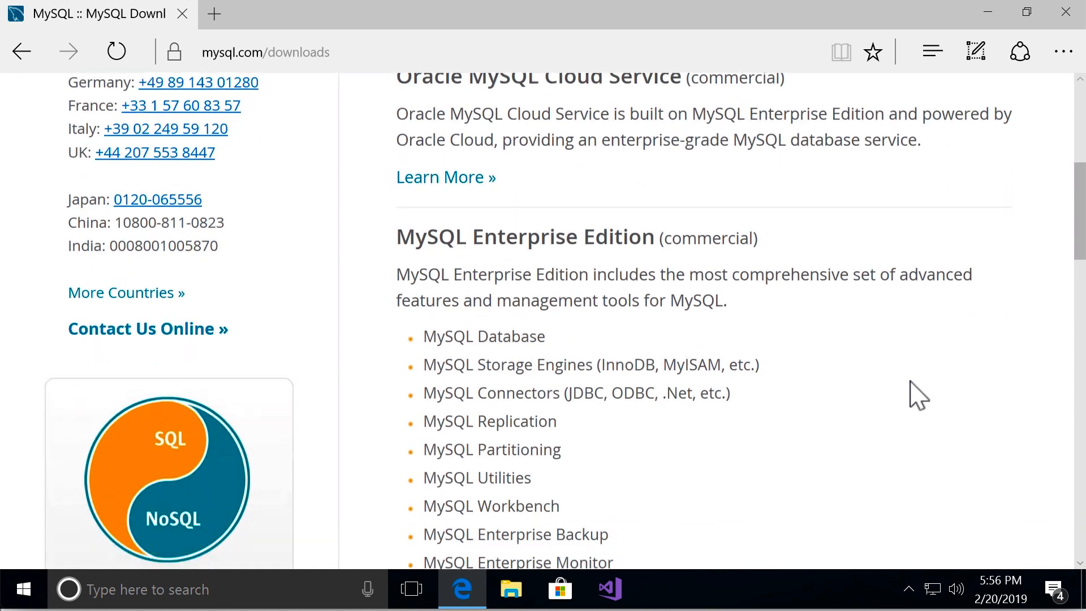
pyautogui.scroll(-5, 914, 396)
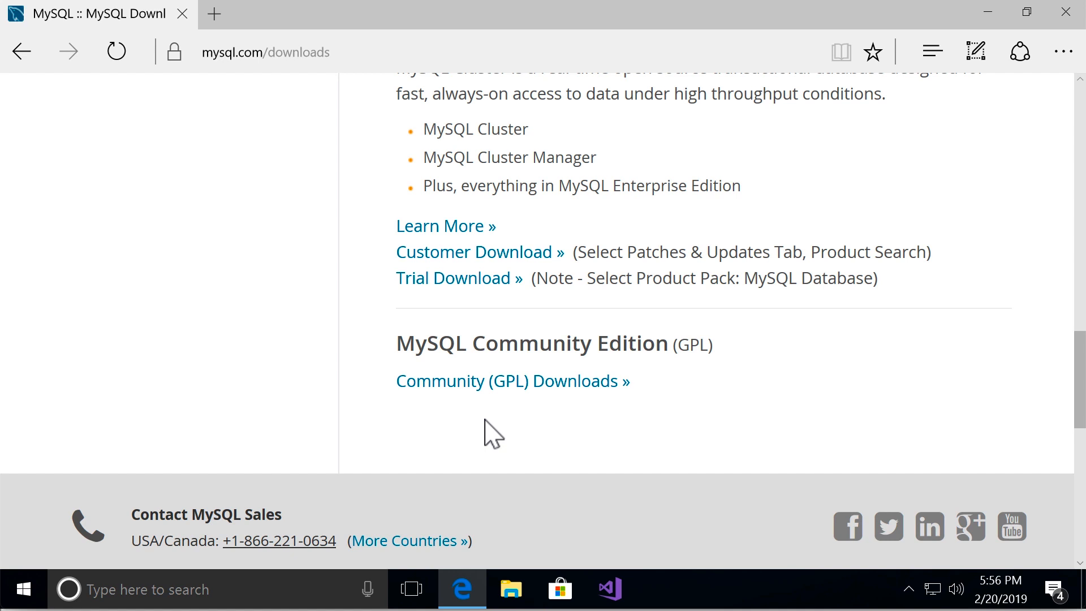
pyautogui.click(589, 381)
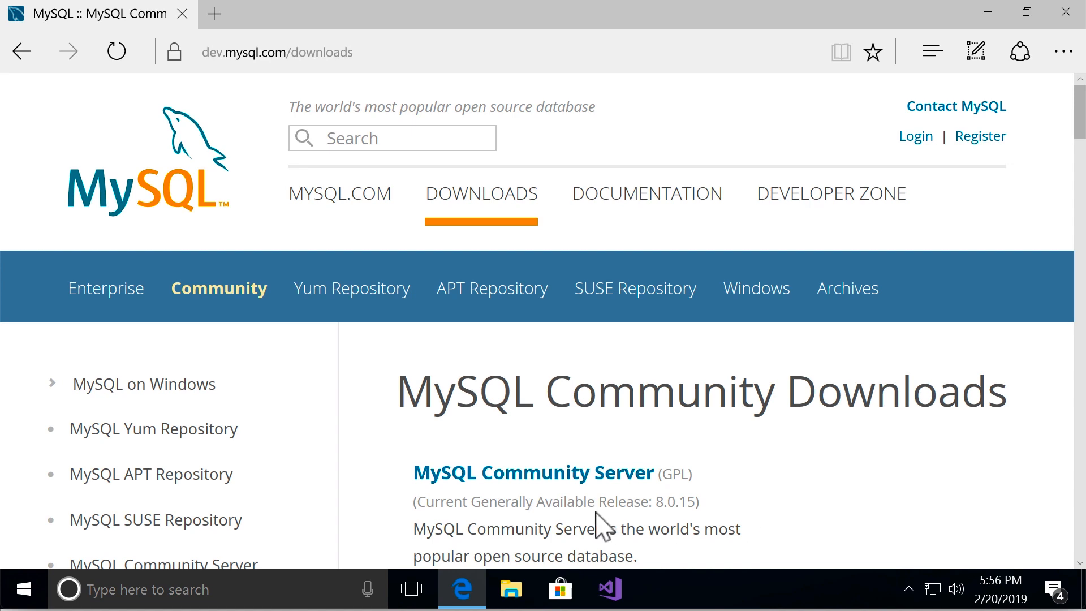
pyautogui.click(595, 474)
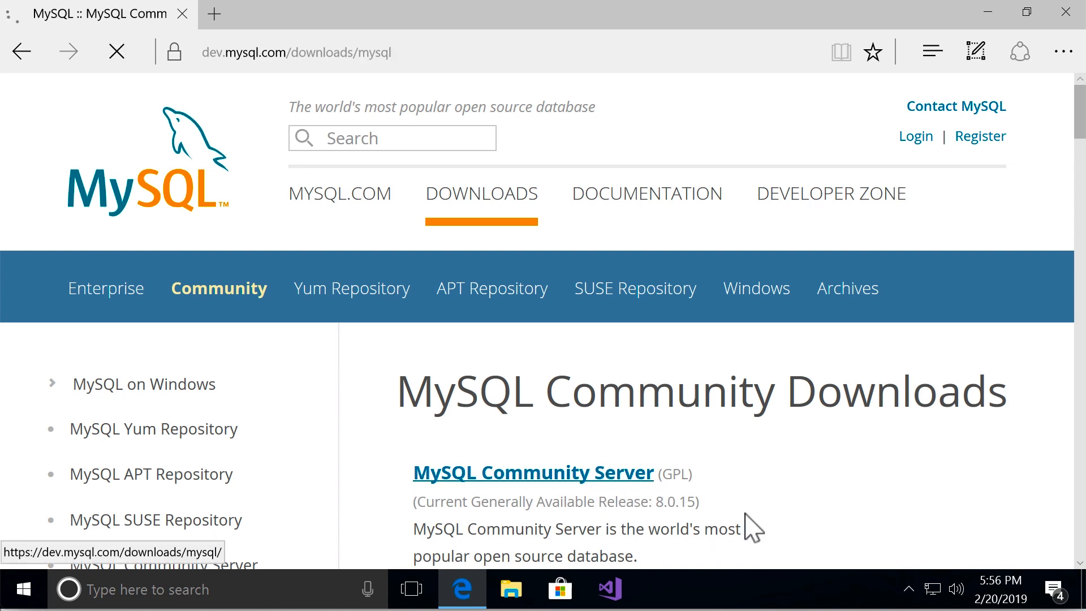
# Go to the MySQL Installer for Windows page and choose the web-community MSI download, version 8.0.15 (16.4M)
pyautogui.moveTo(1080, 146); pyautogui.dragTo(1074, 381)
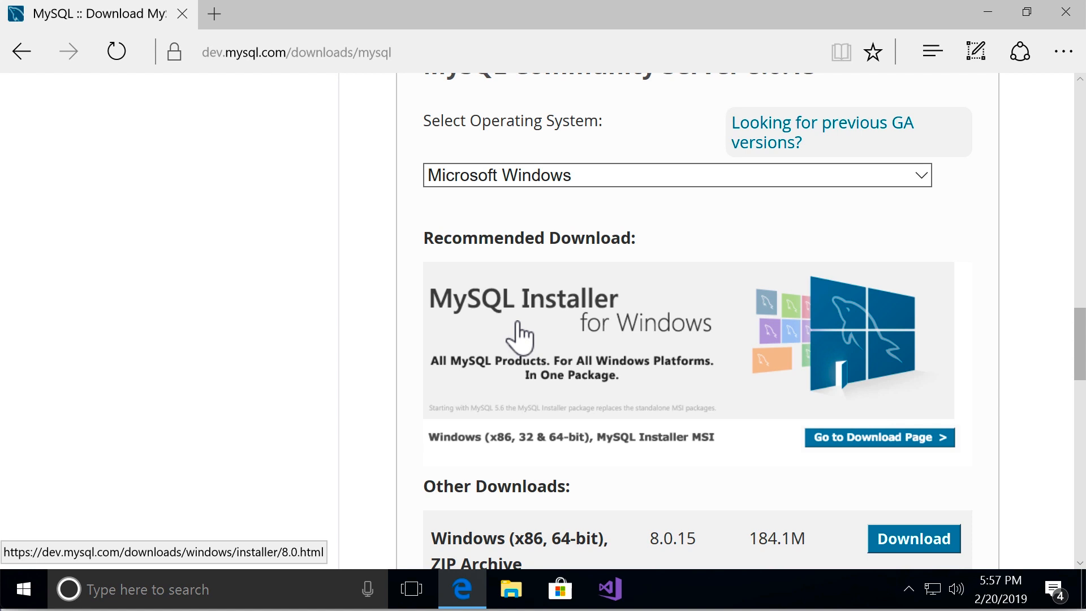
pyautogui.click(644, 360)
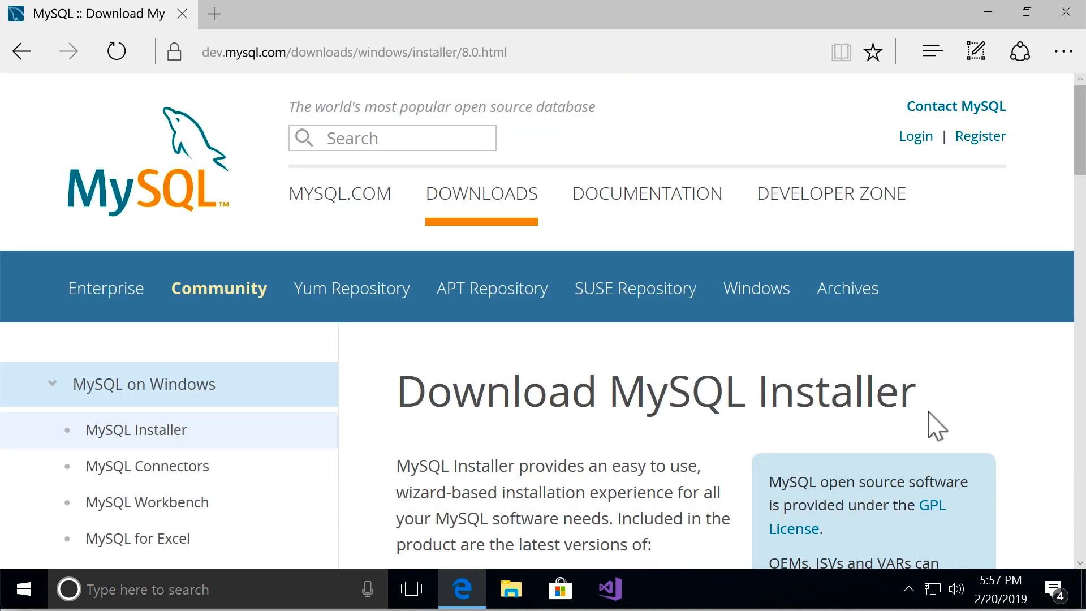
pyautogui.scroll(-15, 936, 425)
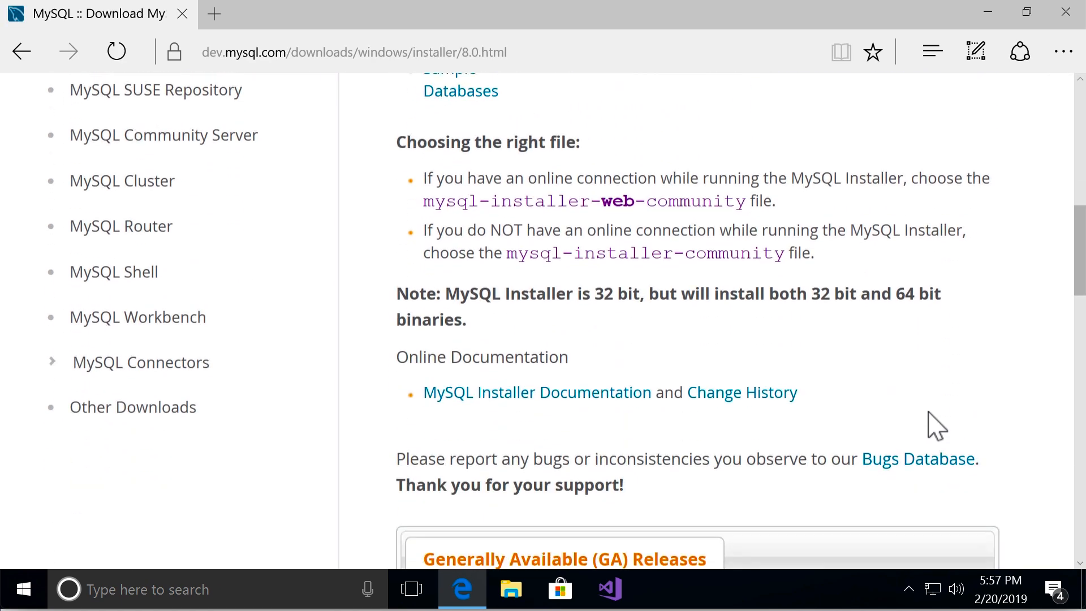
pyautogui.scroll(-10, 936, 425)
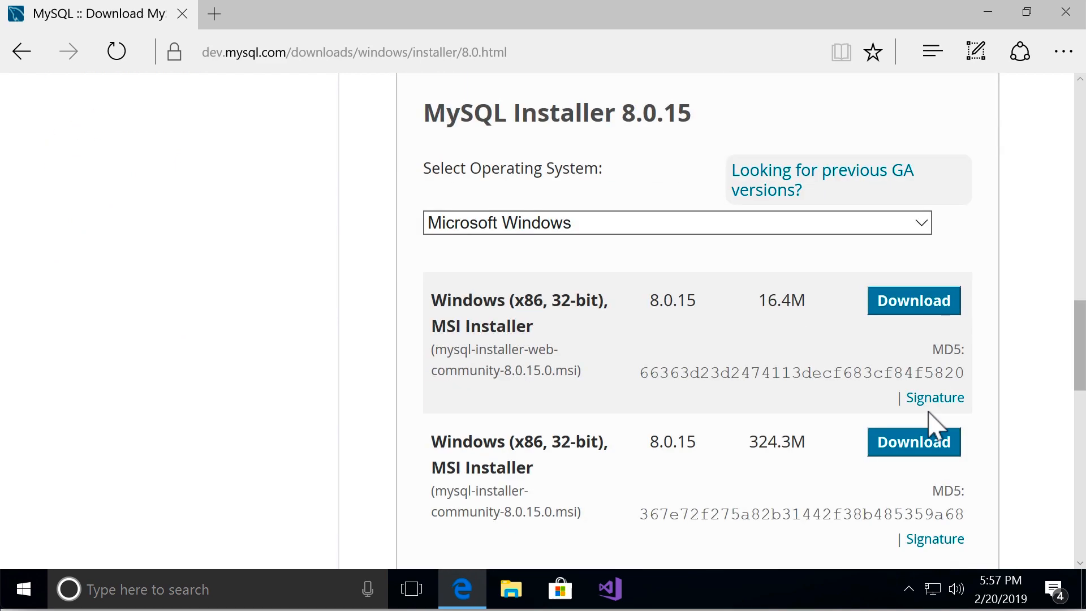
pyautogui.scroll(-1, 936, 425)
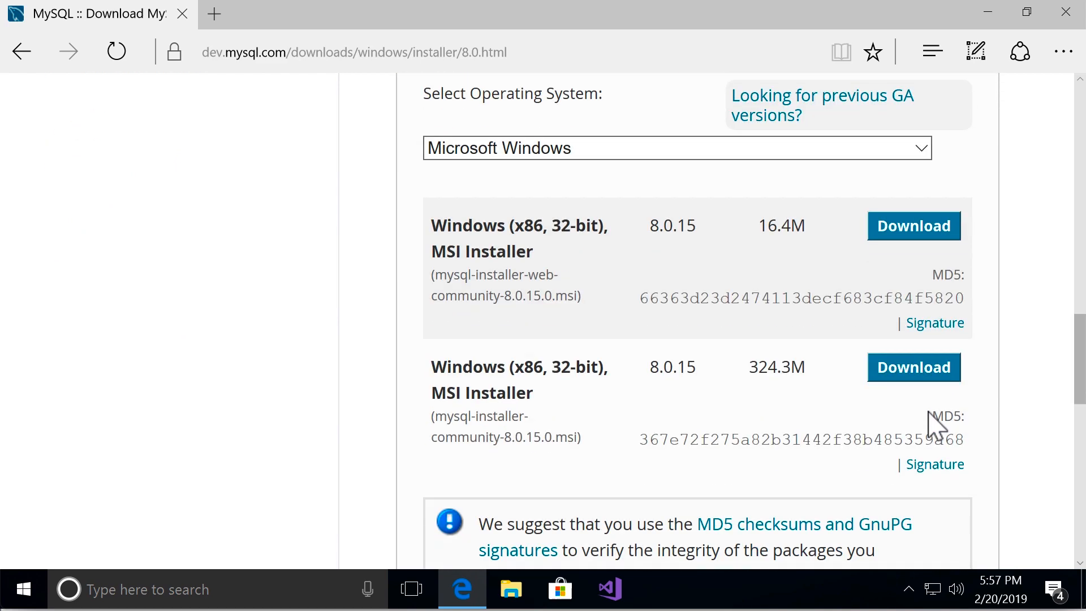
pyautogui.click(912, 239)
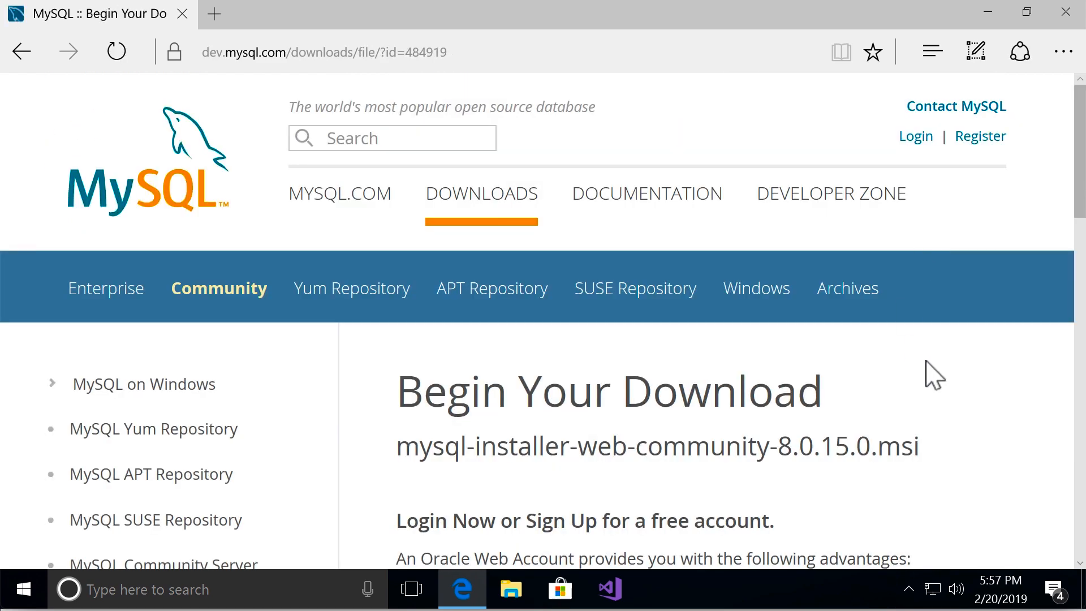
# Download mysql-installer-web-community-8.0.15.0.msi without signing in to an Oracle account, save it and run it
pyautogui.scroll(-10, 934, 374)
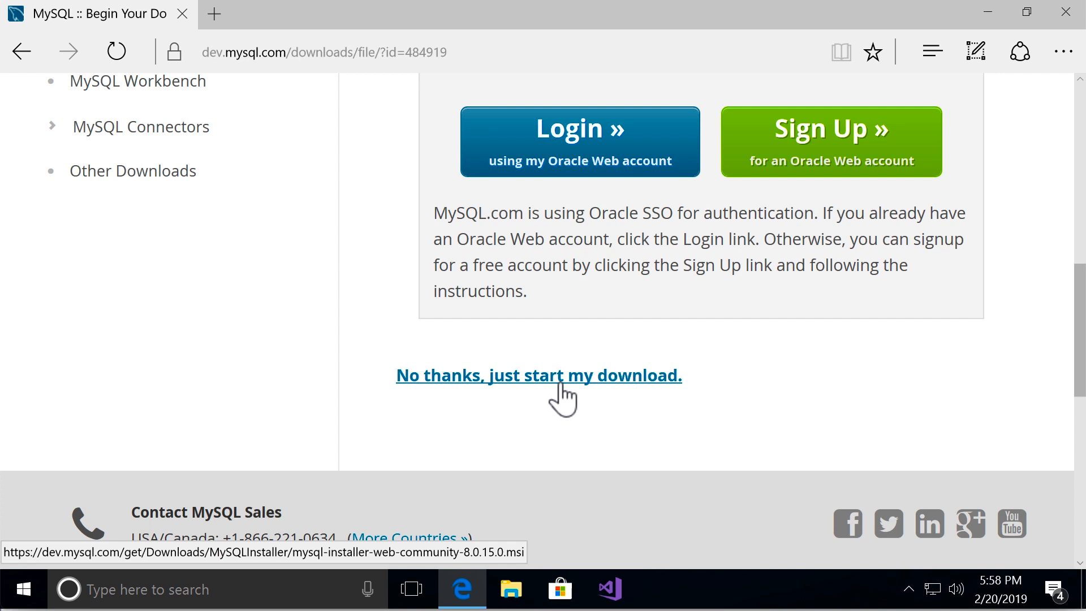
pyautogui.click(560, 383)
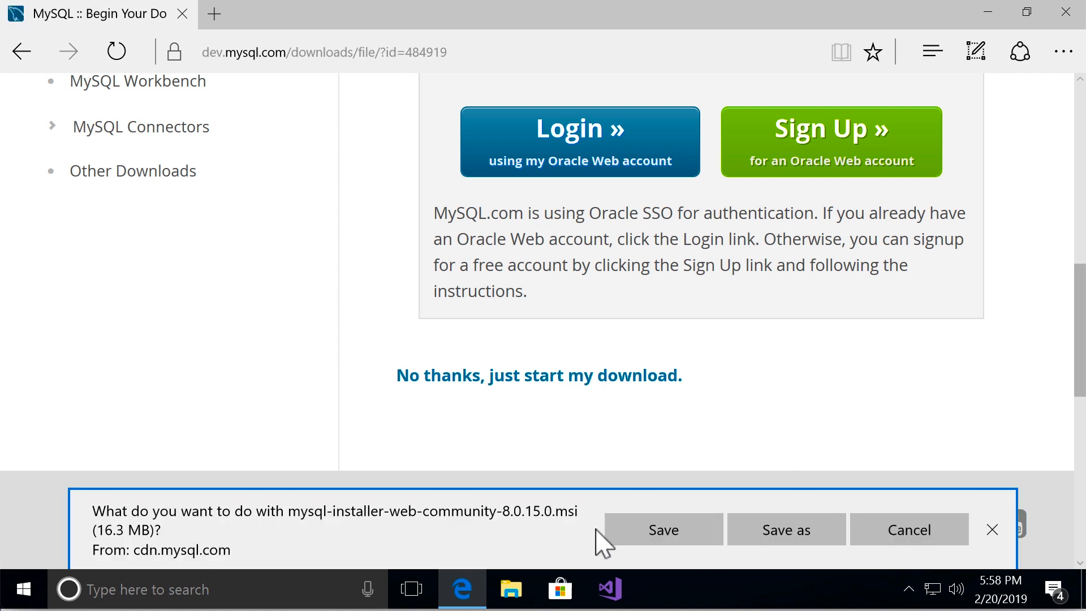
pyautogui.click(614, 532)
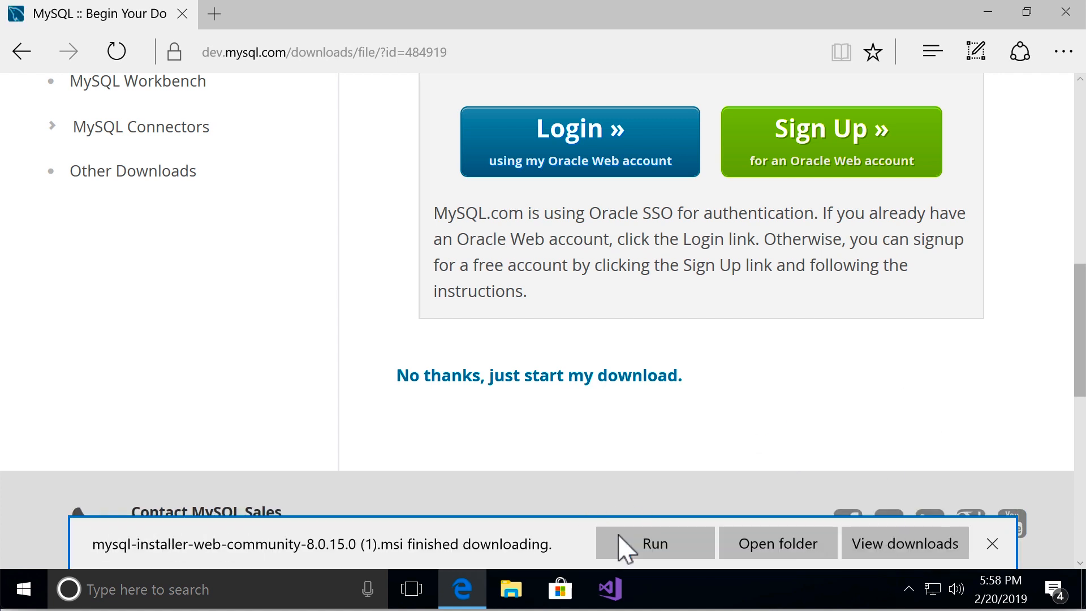
pyautogui.click(659, 549)
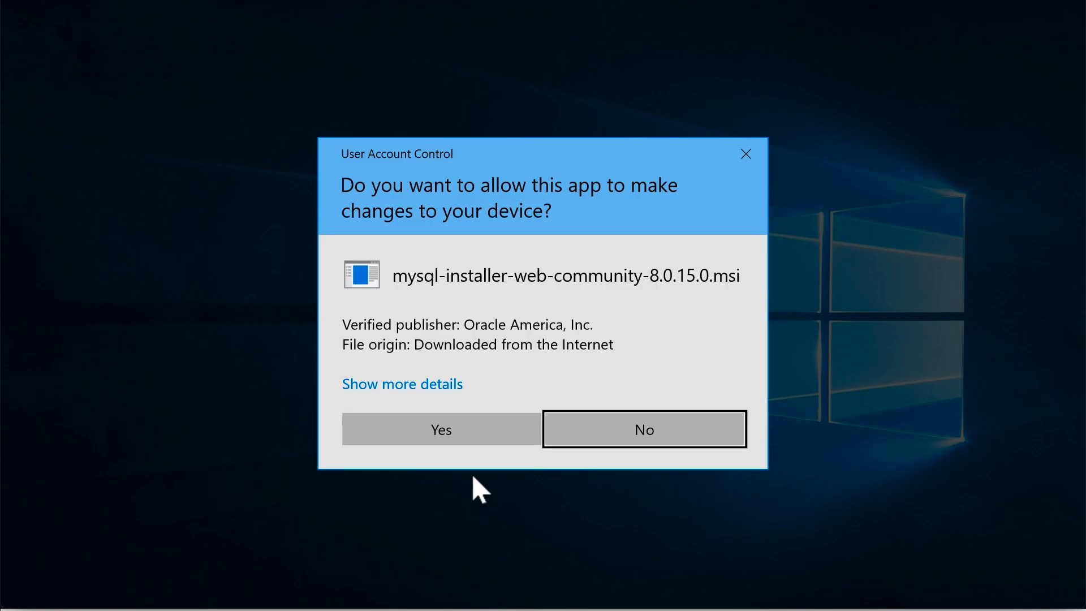
# Install the Developer Default products, continuing past the manual Python 3.7 requirement for Connector/Python
pyautogui.click(458, 437)
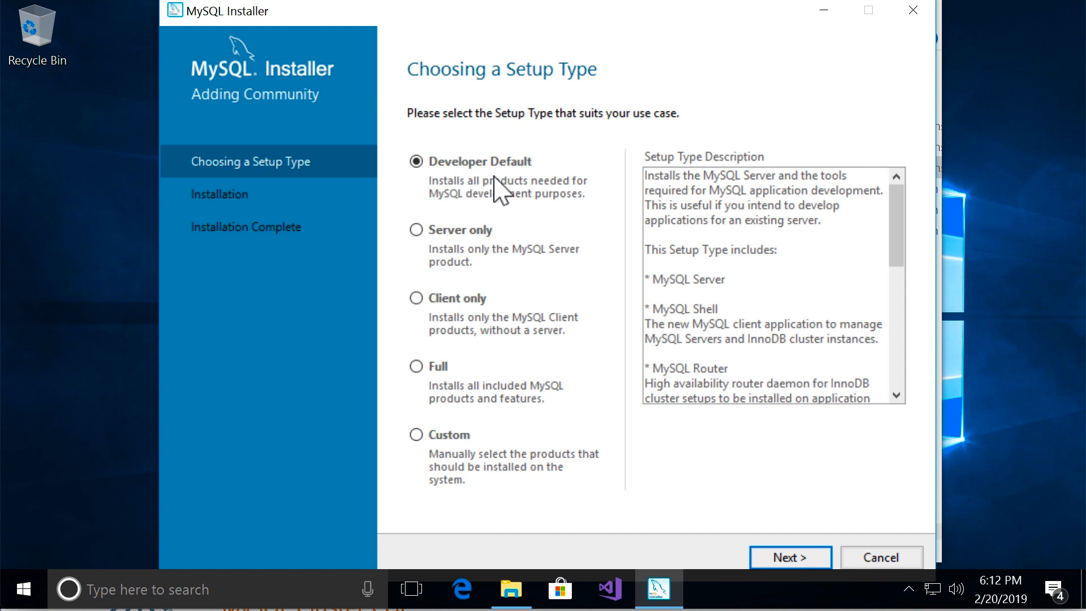
pyautogui.click(800, 562)
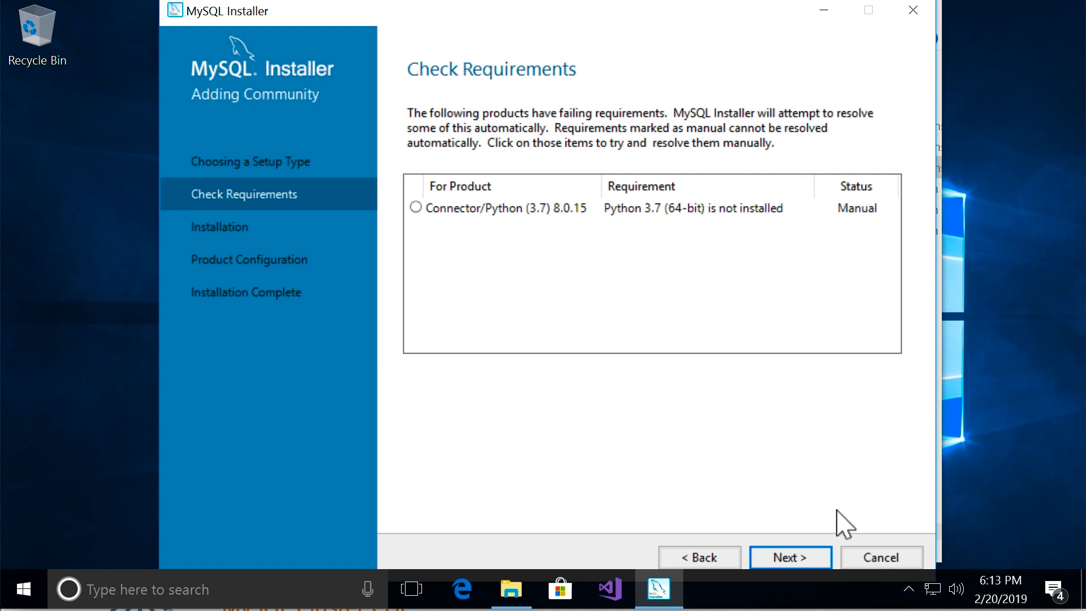
pyautogui.click(787, 560)
pyautogui.click(691, 387)
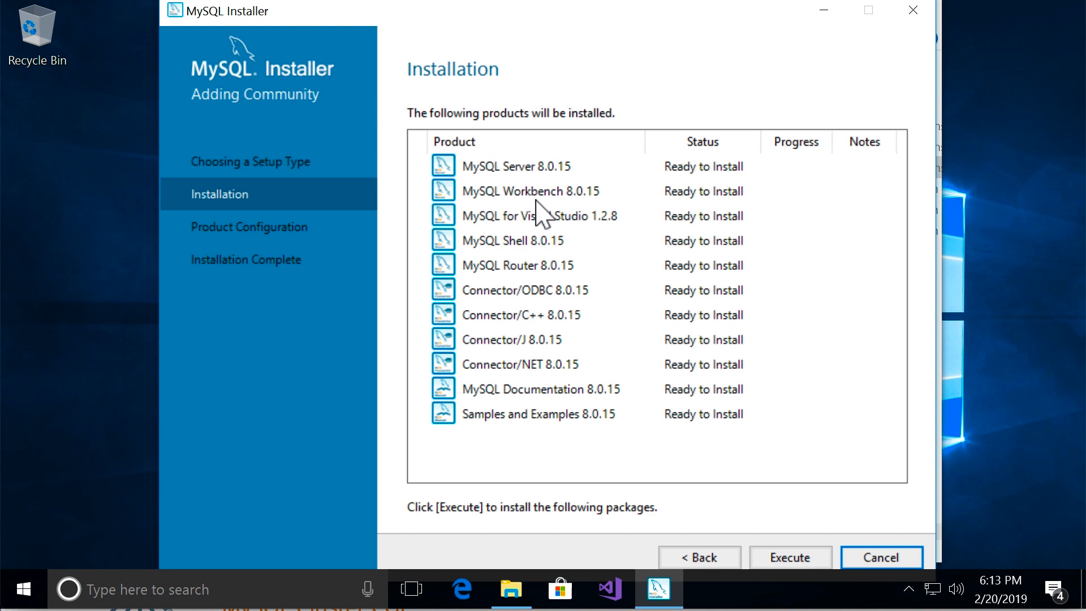
pyautogui.click(827, 566)
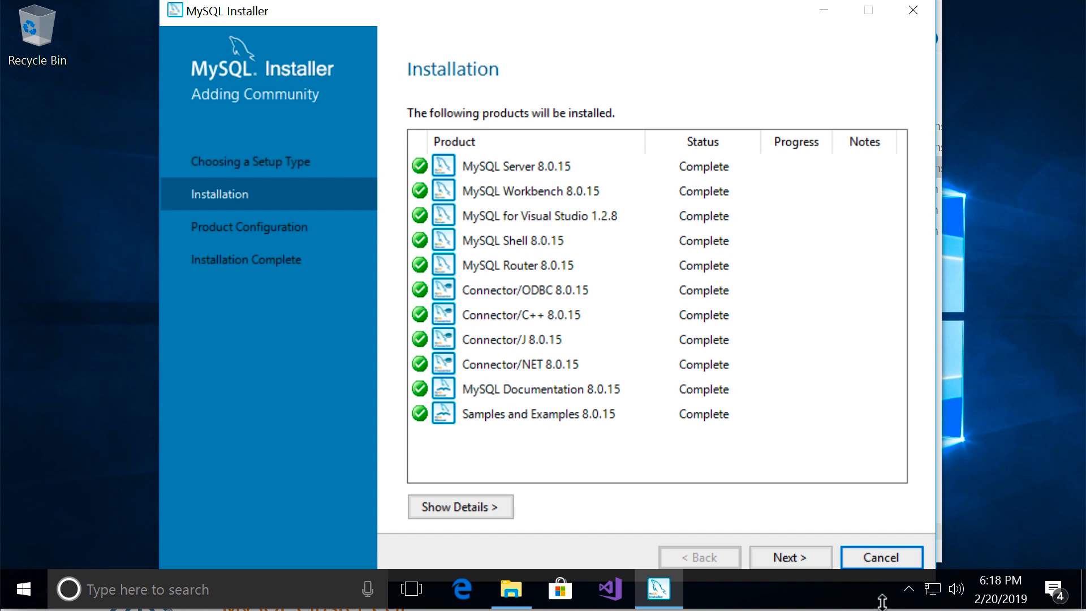
# Configure MySQL Server 8.0.15 as a standalone Development Computer server on TCP/IP port 3306 with strong password encryption
pyautogui.click(789, 560)
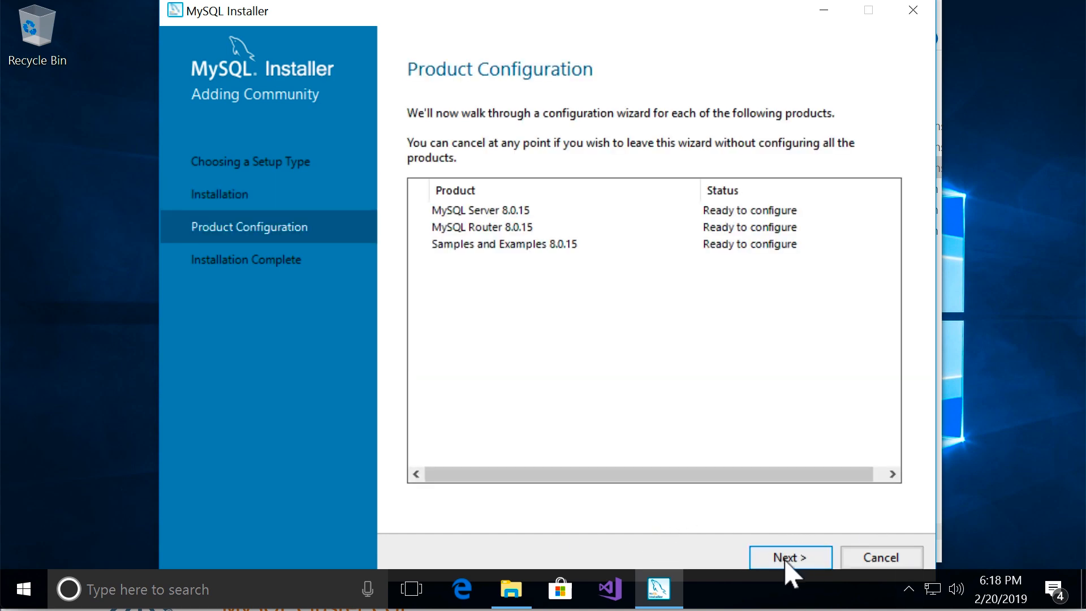
pyautogui.click(782, 557)
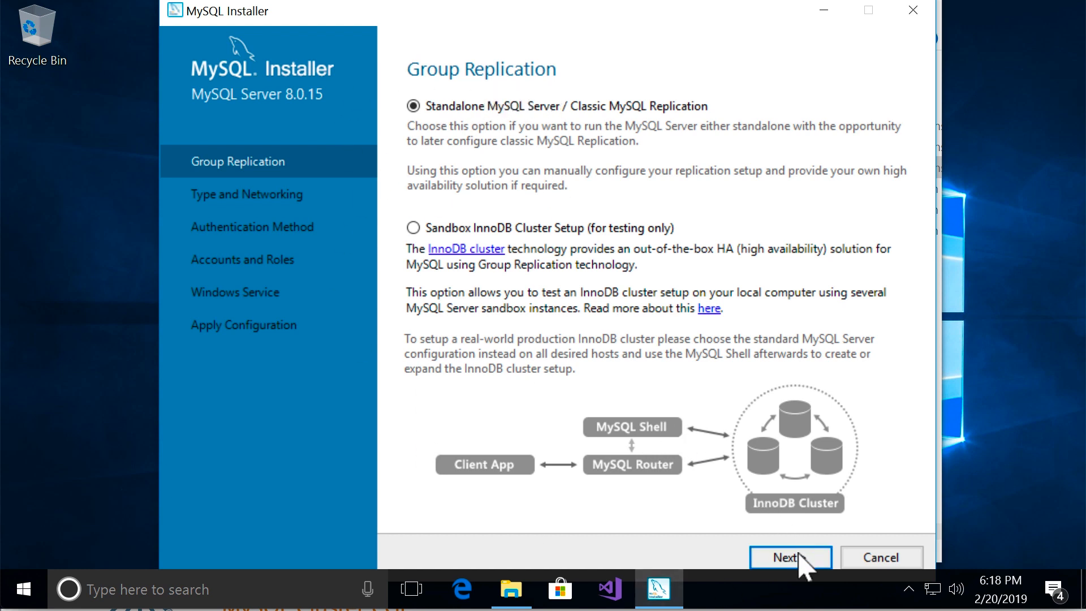
pyautogui.click(800, 558)
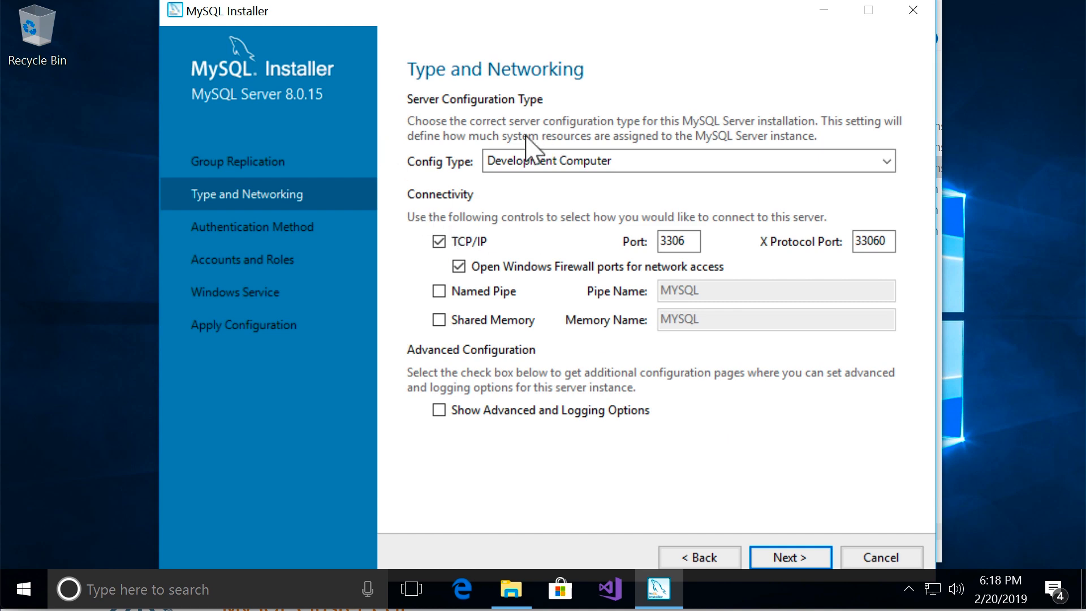
pyautogui.click(787, 559)
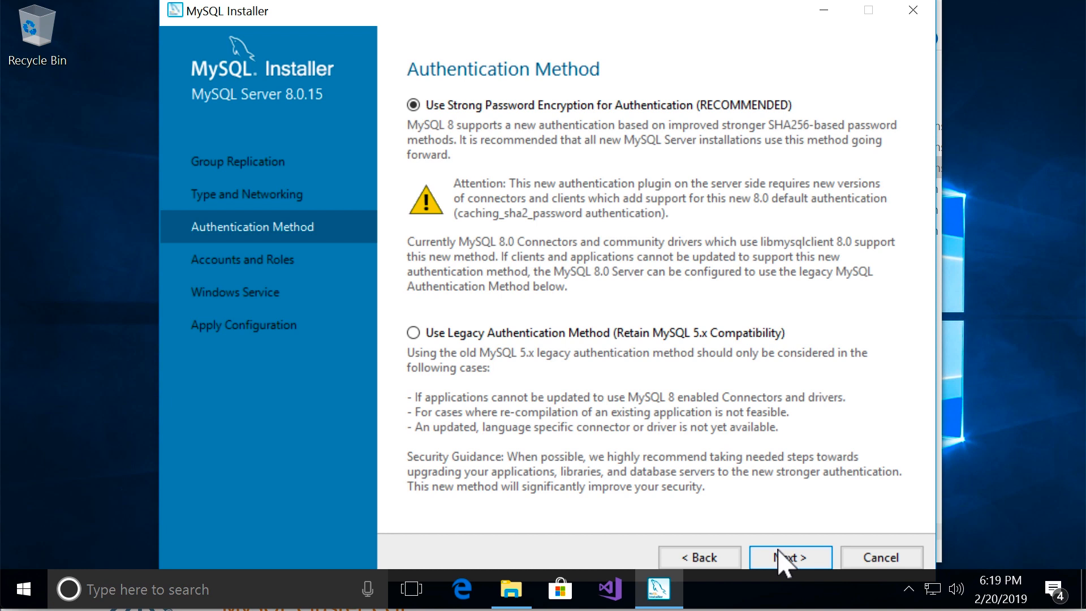
pyautogui.click(782, 557)
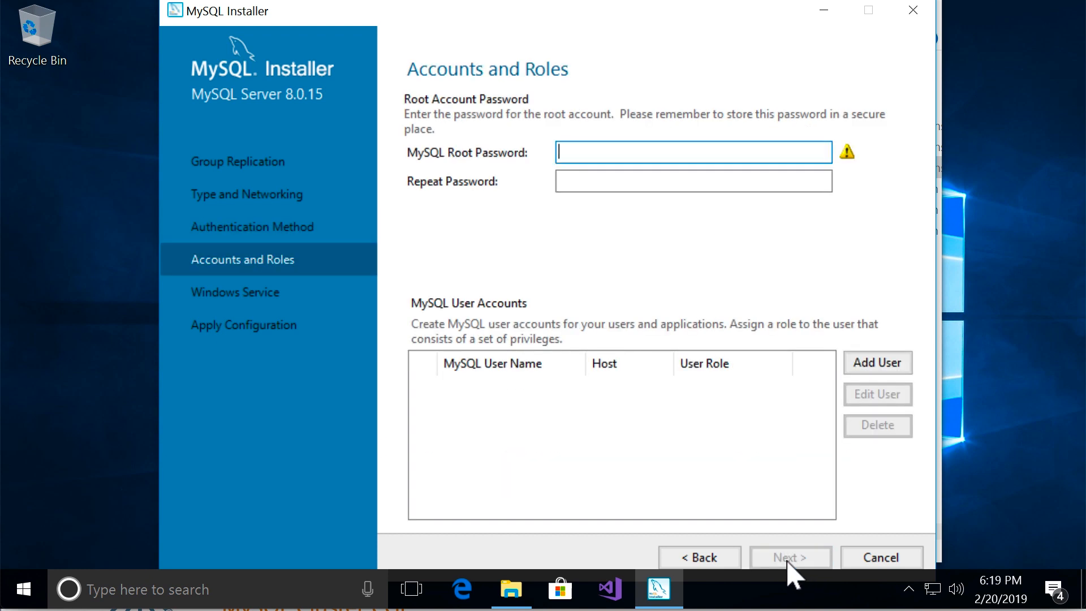
# Enter and repeat the MySQL root account password, and continue without adding user accounts
pyautogui.click(607, 150)
pyautogui.press('Tab')
pyautogui.write('password')
pyautogui.press('Tab')
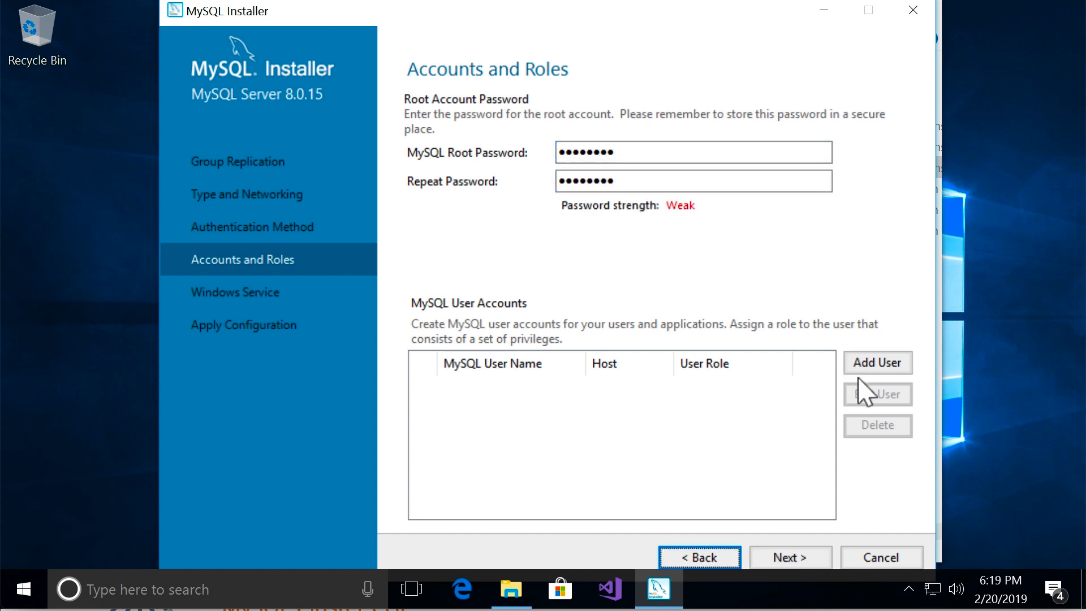
pyautogui.click(797, 559)
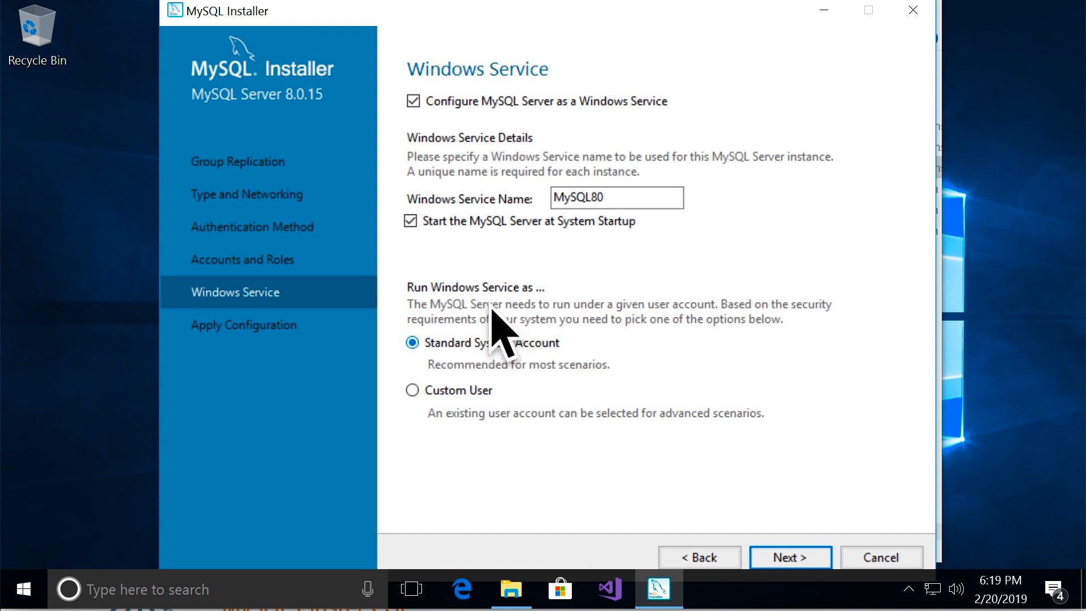
# Accept the MySQL80 Windows service running at startup under the Standard System Account, and apply the server configuration
pyautogui.click(816, 562)
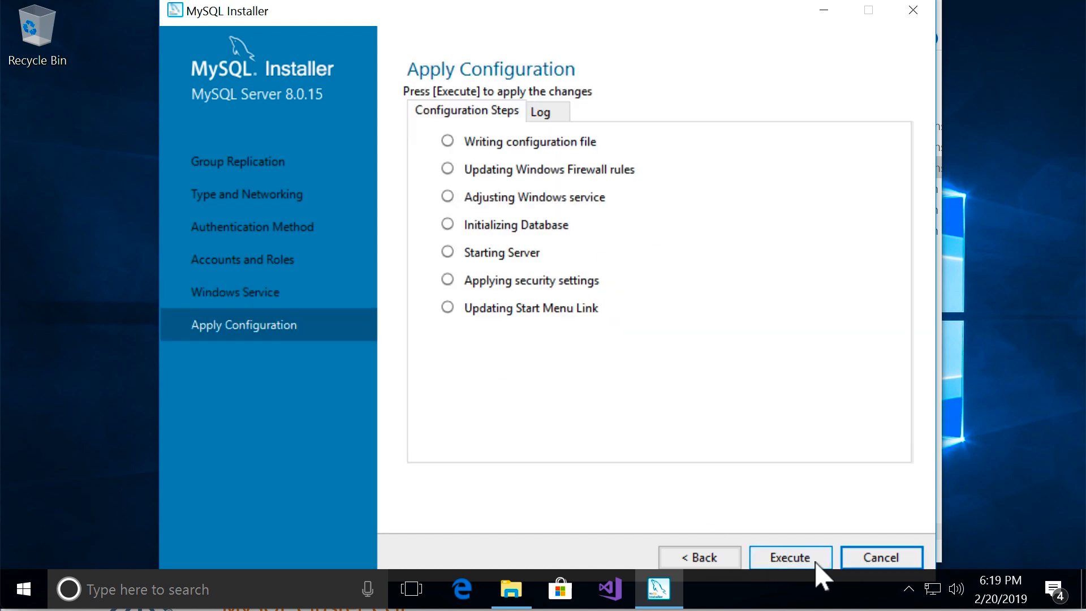
pyautogui.click(803, 559)
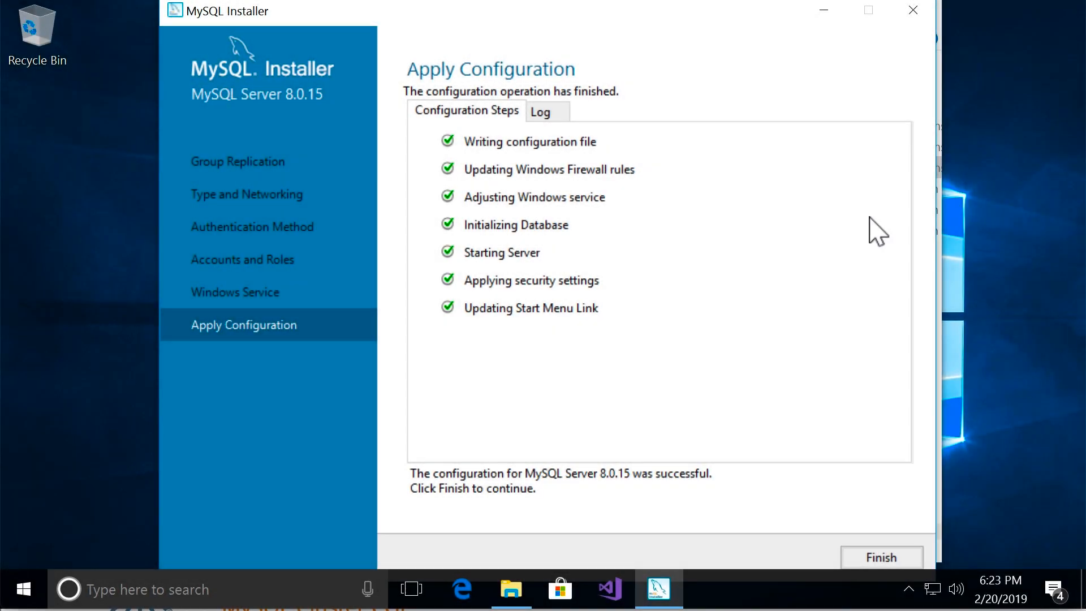
pyautogui.click(863, 563)
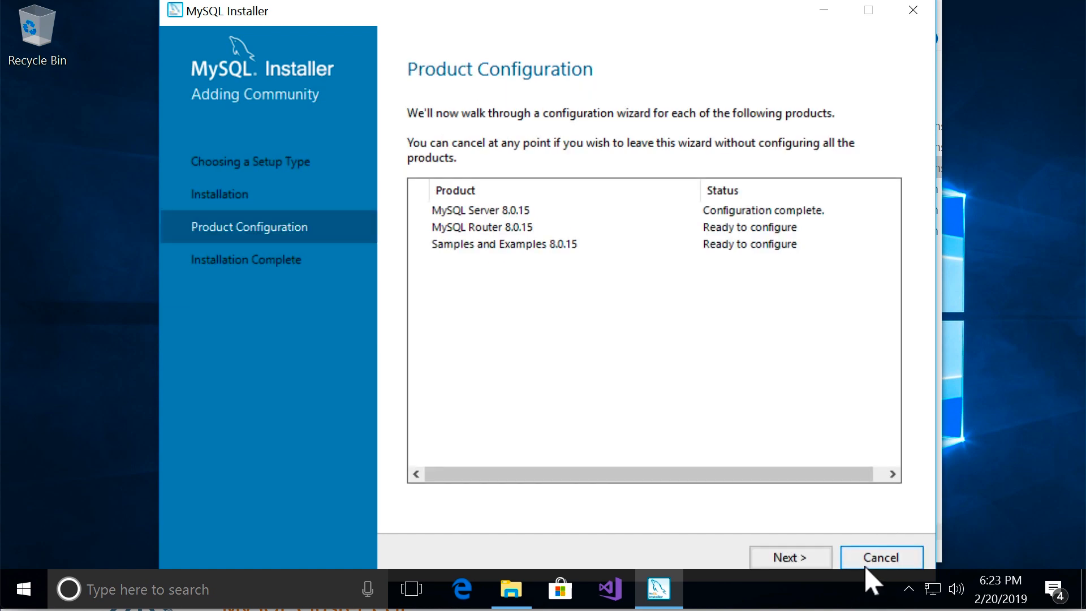
# Finish the MySQL Router configuration without bootstrapping it for InnoDB cluster, and proceed to the Samples and Examples configuration
pyautogui.click(797, 560)
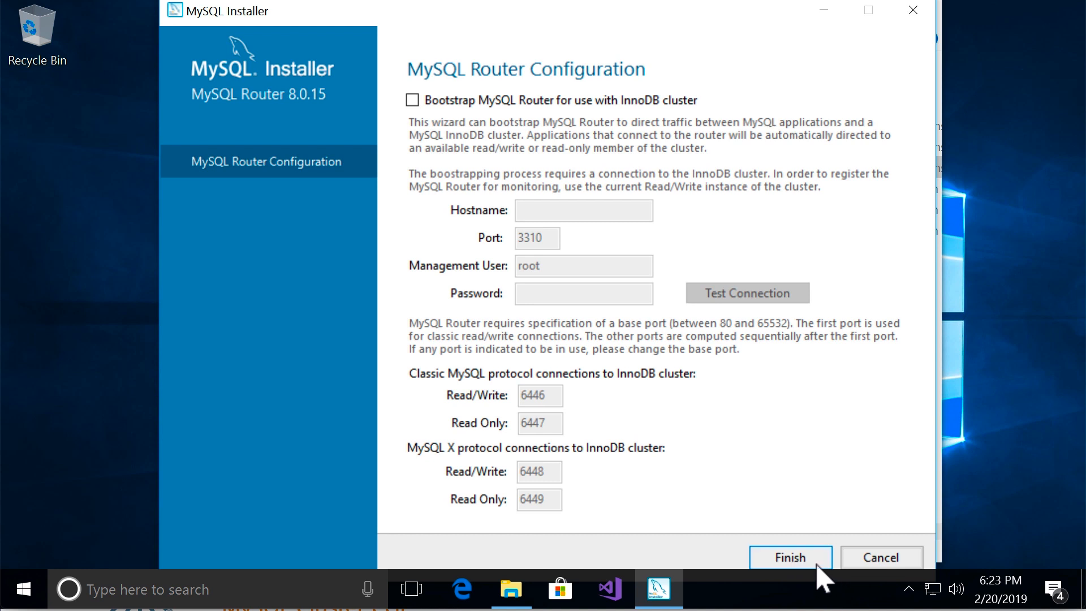
pyautogui.click(797, 560)
pyautogui.click(805, 561)
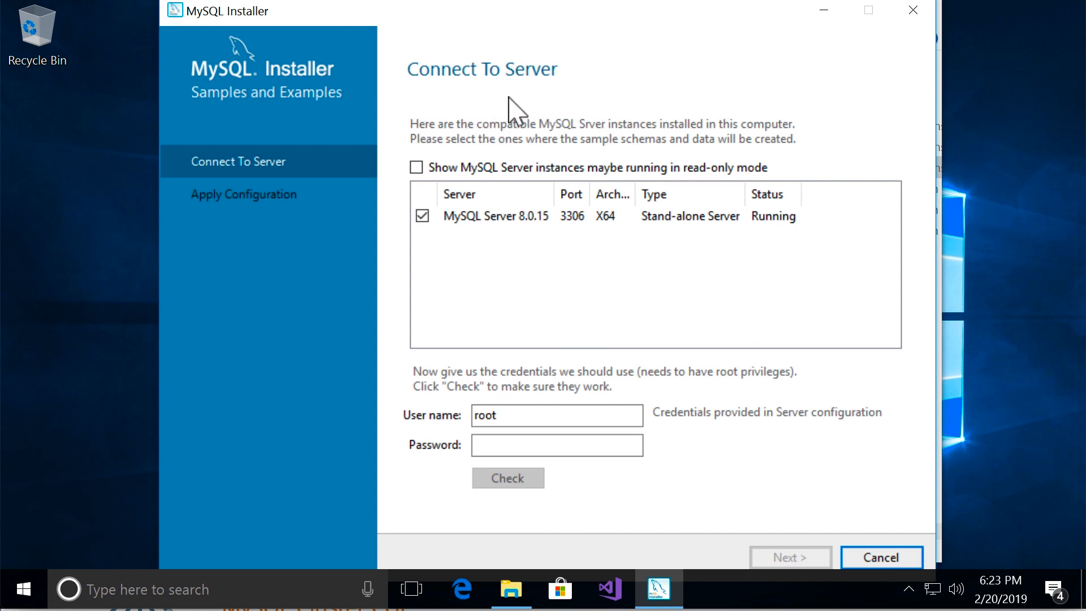
# Enter the root account password for the Samples and Examples connection and check the credentials against MySQL Server 8.0.15
pyautogui.click(535, 421)
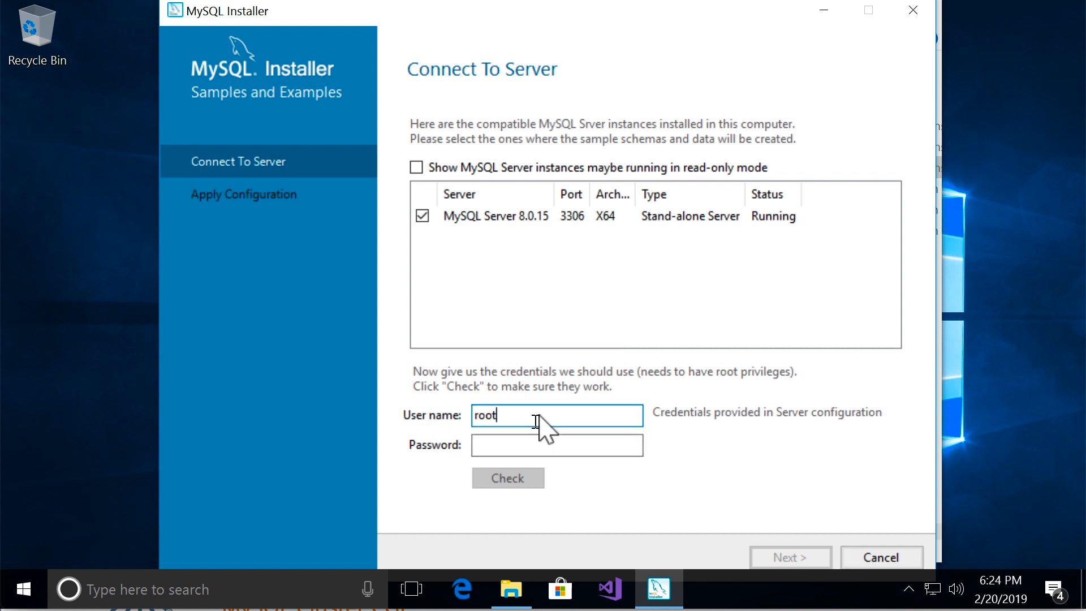
pyautogui.click(609, 447)
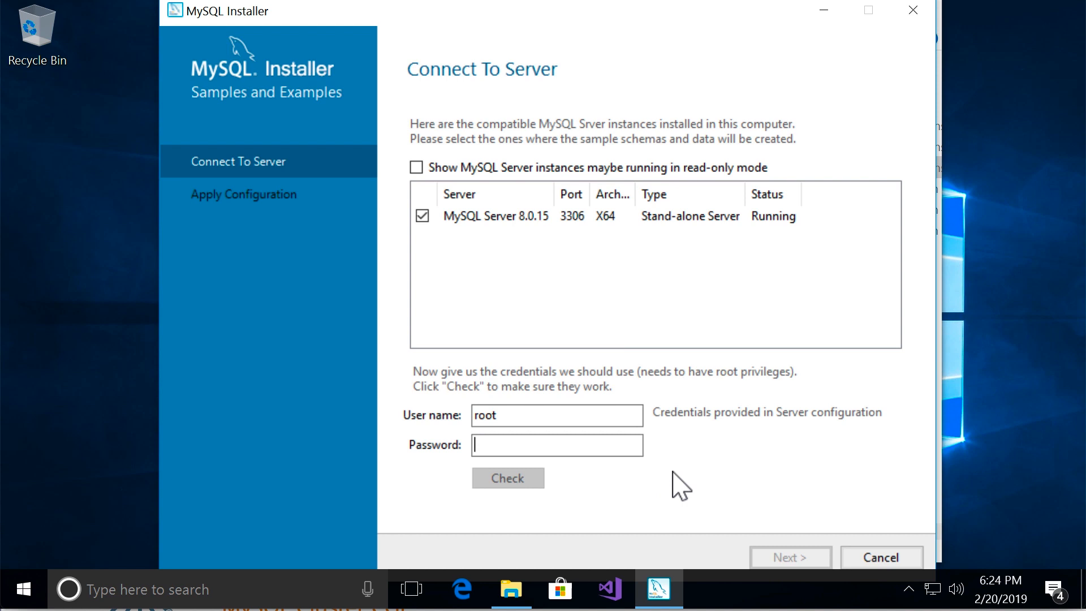
pyautogui.write('••')
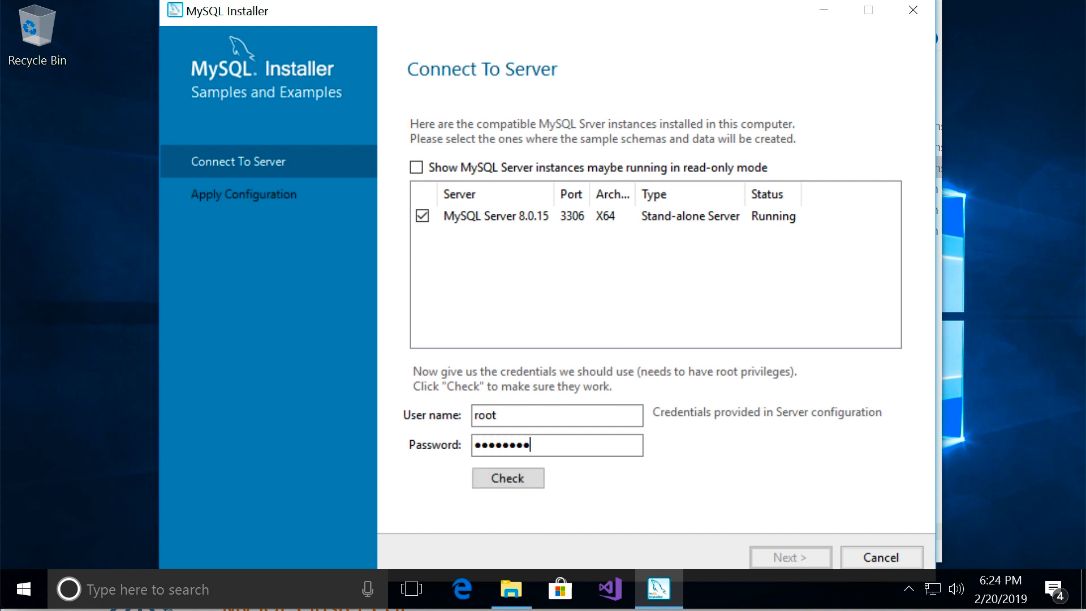
pyautogui.click(512, 484)
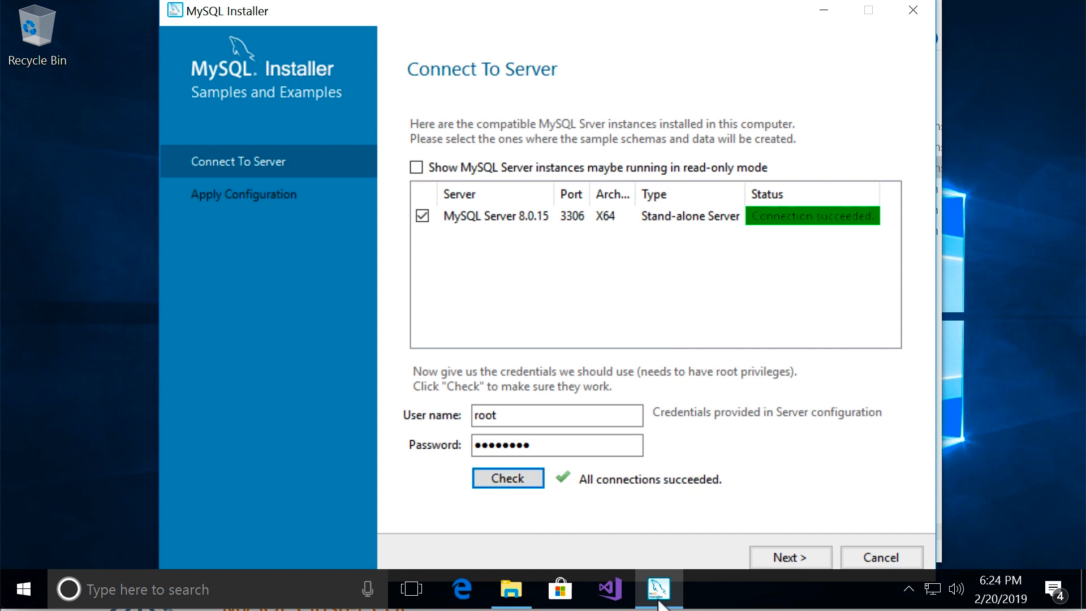
# Apply the Samples and Examples configuration to MySQL Server 8.0.15 and finish its configuration wizard
pyautogui.click(783, 560)
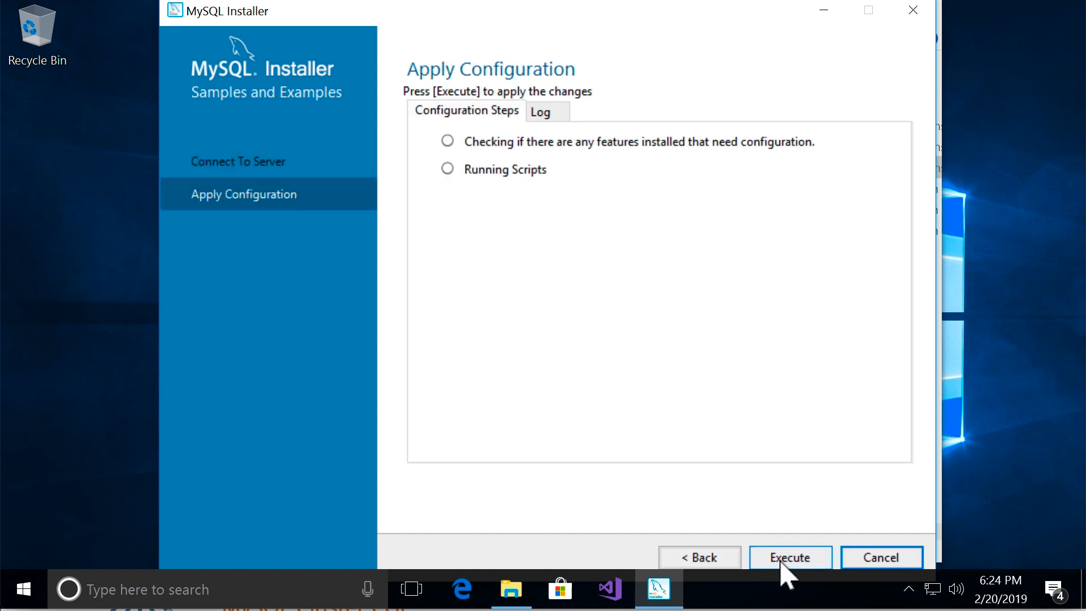
pyautogui.click(792, 560)
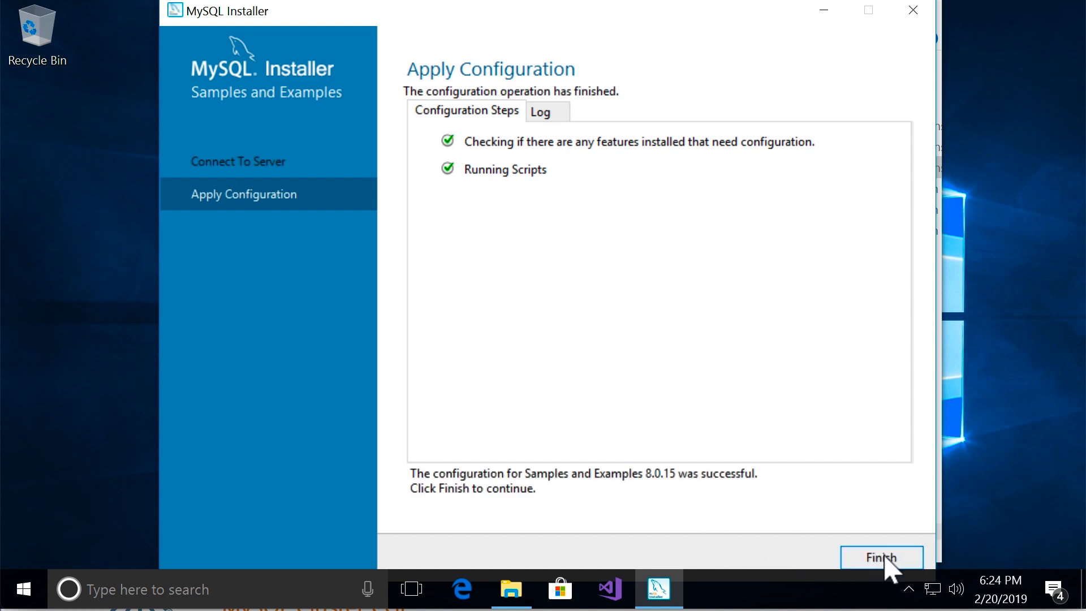
pyautogui.click(885, 558)
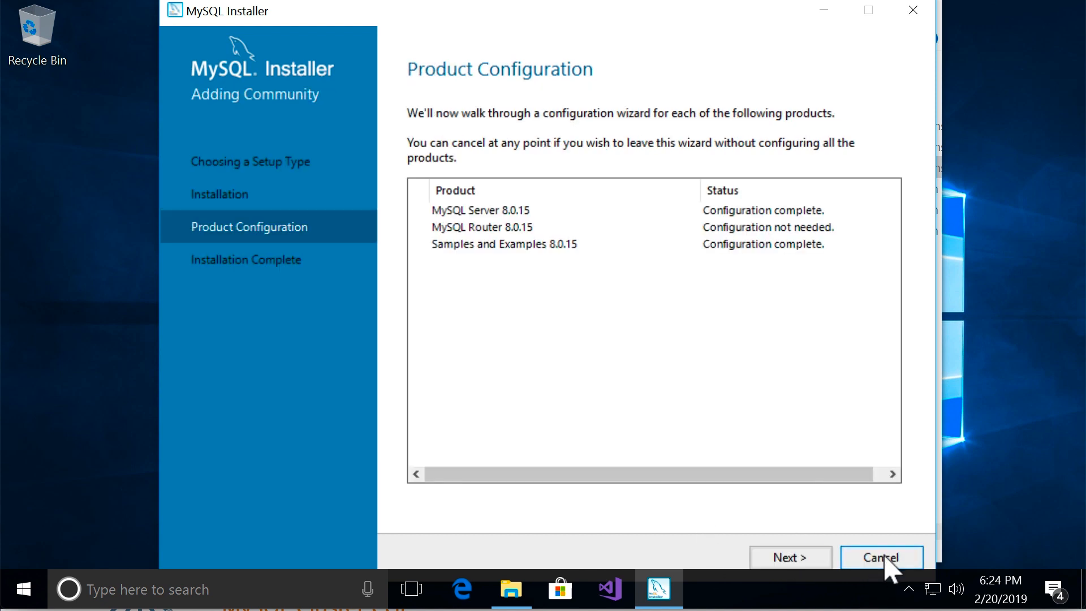
# Complete the installation with MySQL Workbench and MySQL Shell set to start after setup, and close the Shell and Downloads windows
pyautogui.click(767, 562)
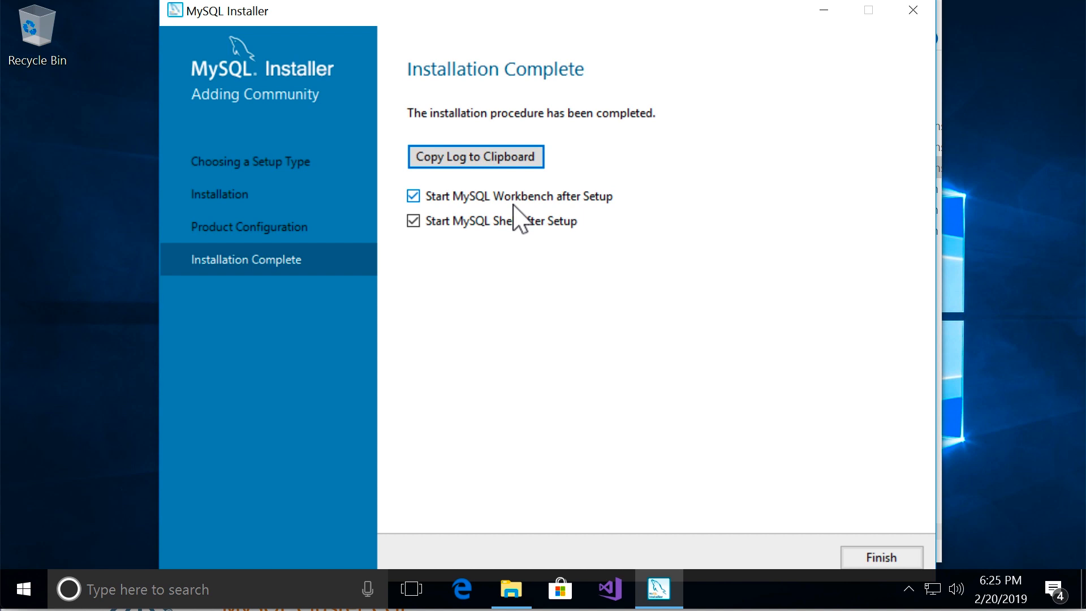
pyautogui.click(879, 559)
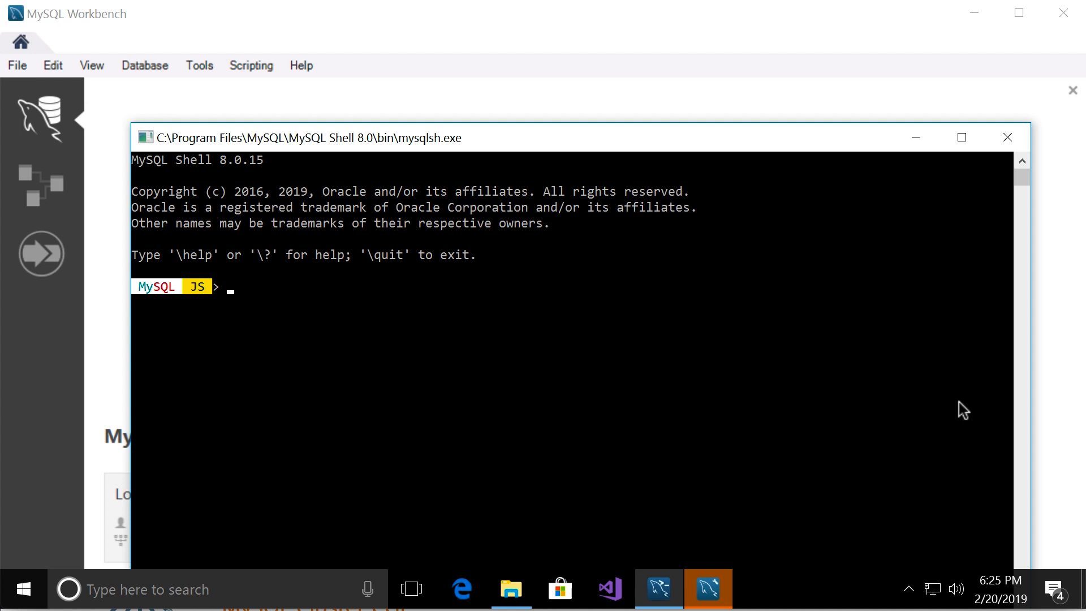
pyautogui.click(1009, 140)
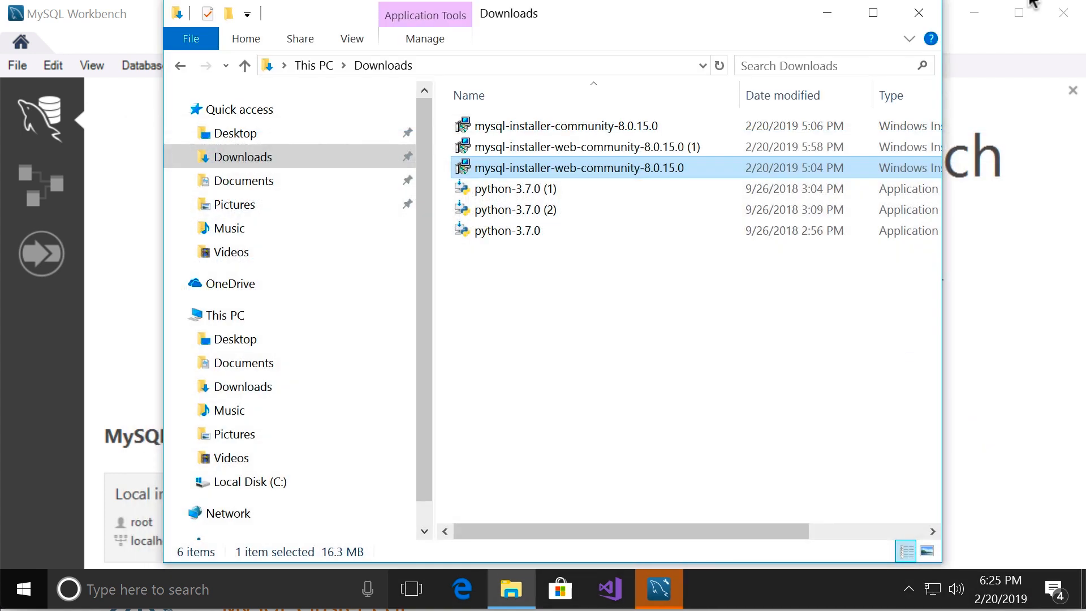
pyautogui.click(920, 16)
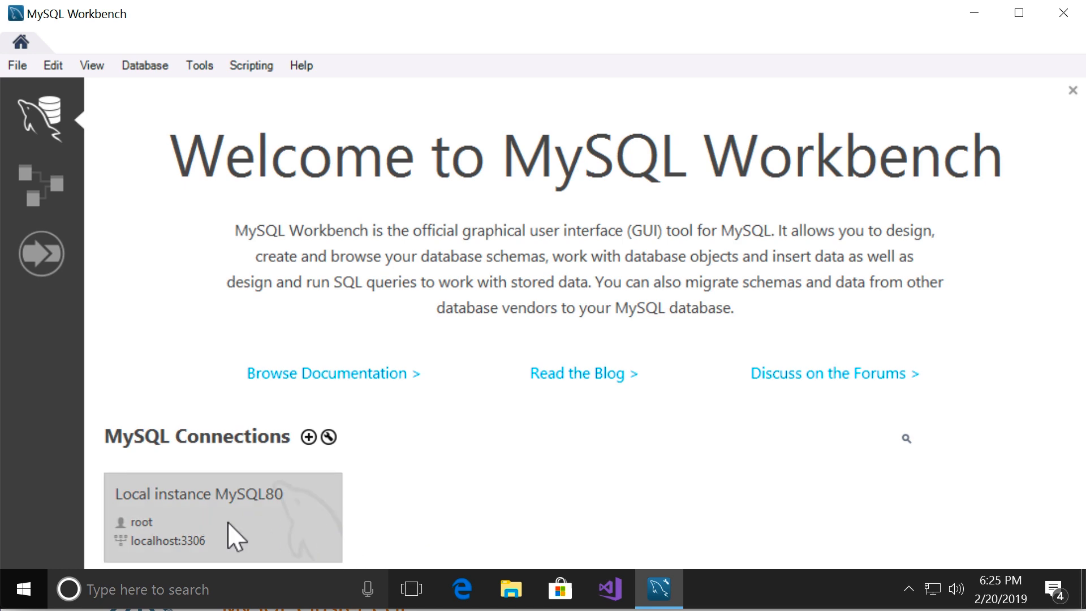
# Start a new MySQL Workbench connection and name it "Local instance"
pyautogui.click(308, 436)
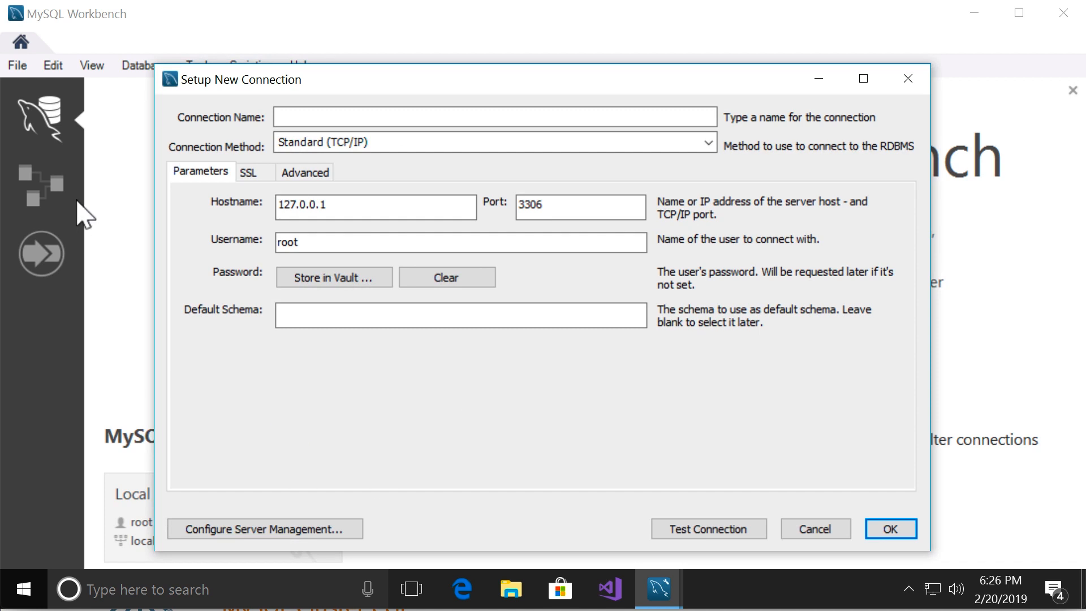
pyautogui.click(322, 117)
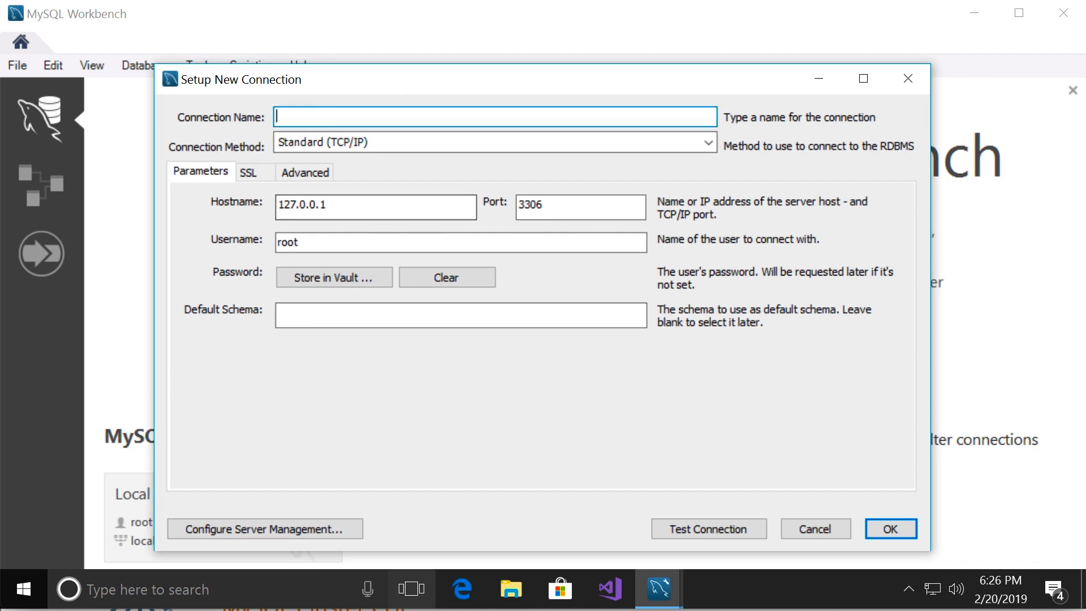
pyautogui.write('Local')
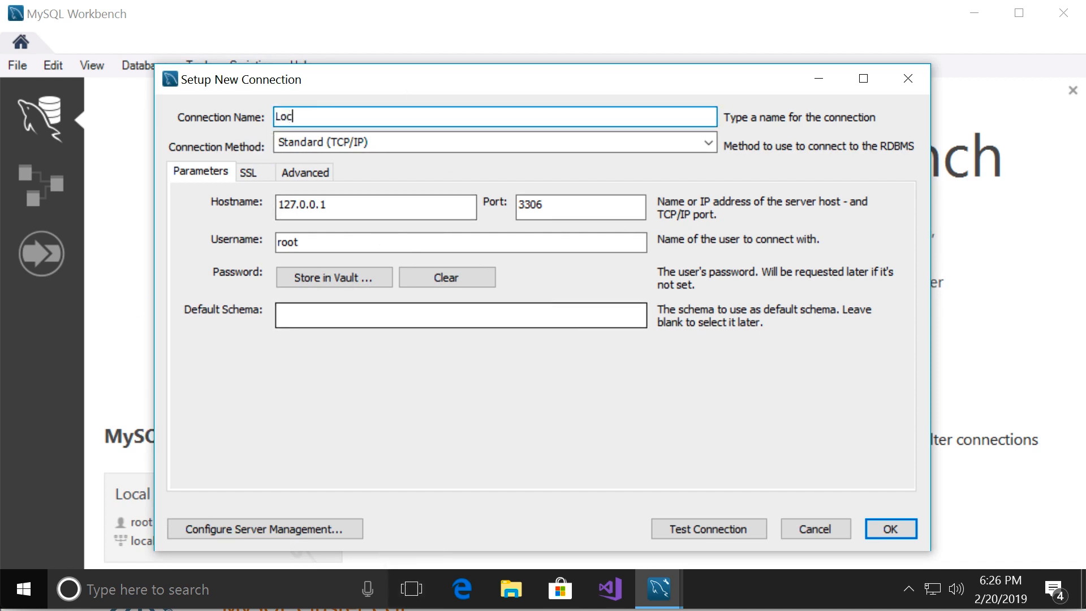
pyautogui.write(' instance')
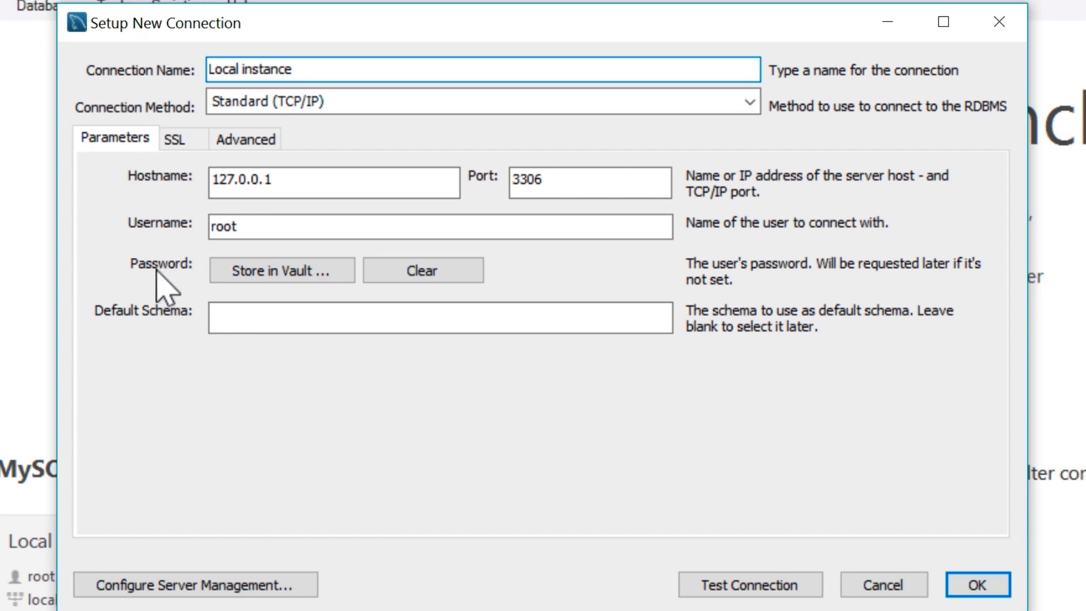
# Store the root user's password in the vault for the new connection
pyautogui.click(263, 274)
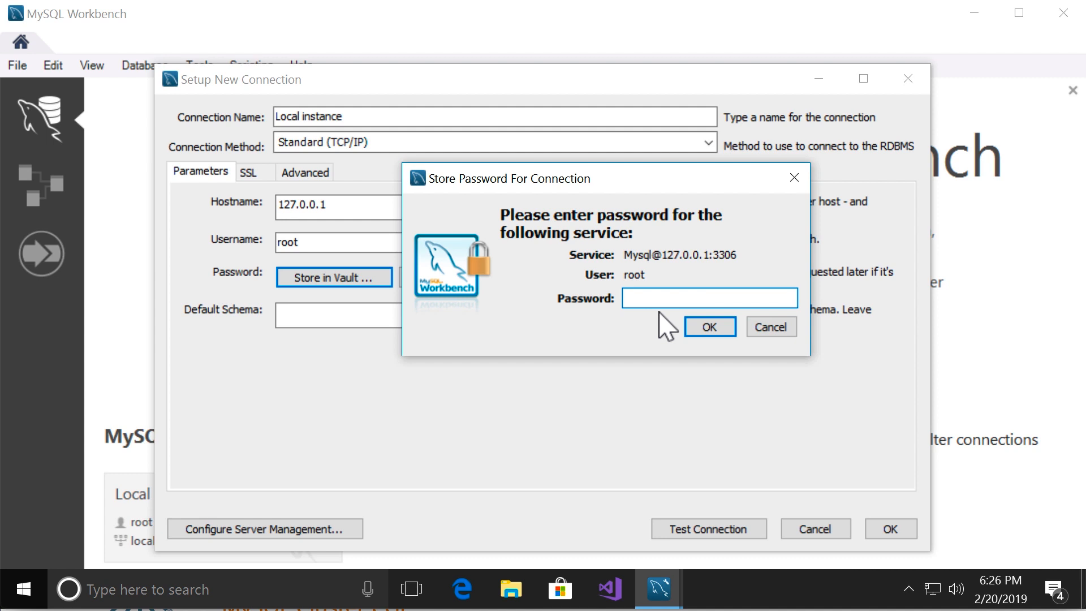
pyautogui.write('*******')
pyautogui.click(714, 329)
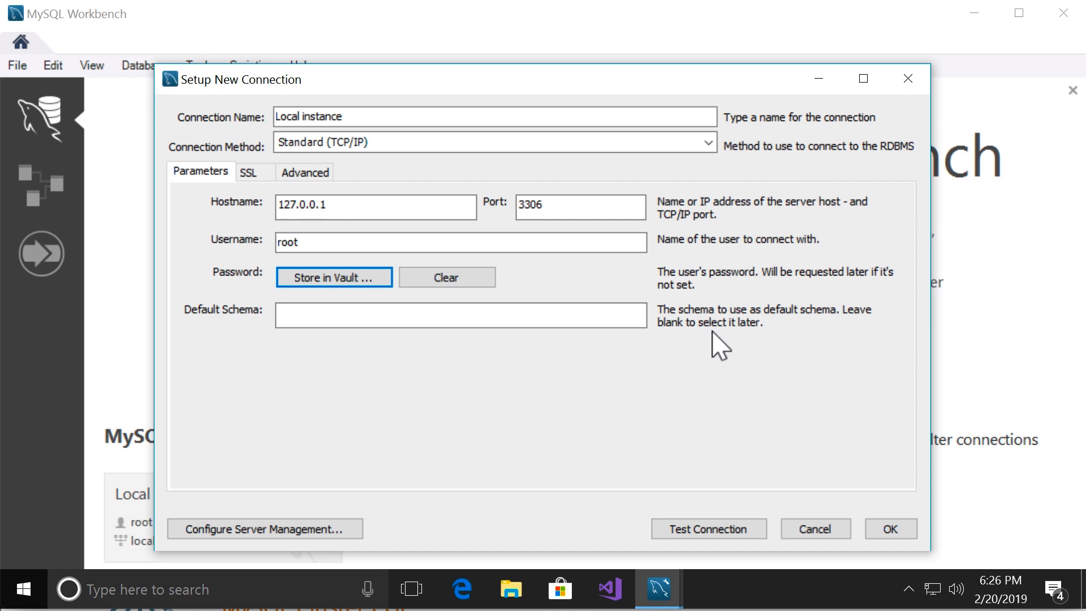
# Test the new connection to 127.0.0.1 on port 3306 and save it
pyautogui.click(714, 534)
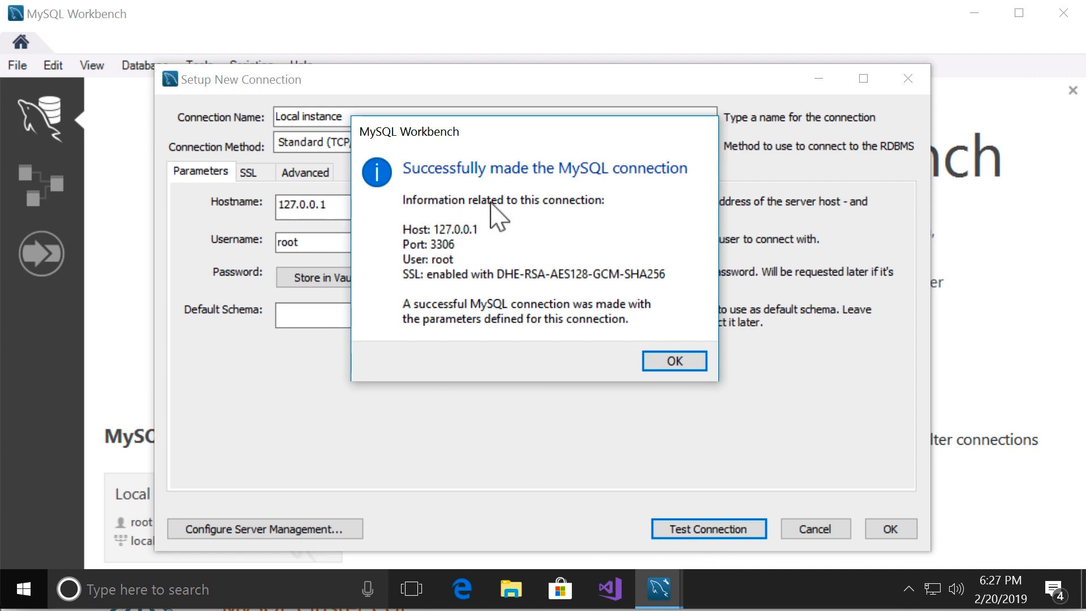
pyautogui.click(681, 365)
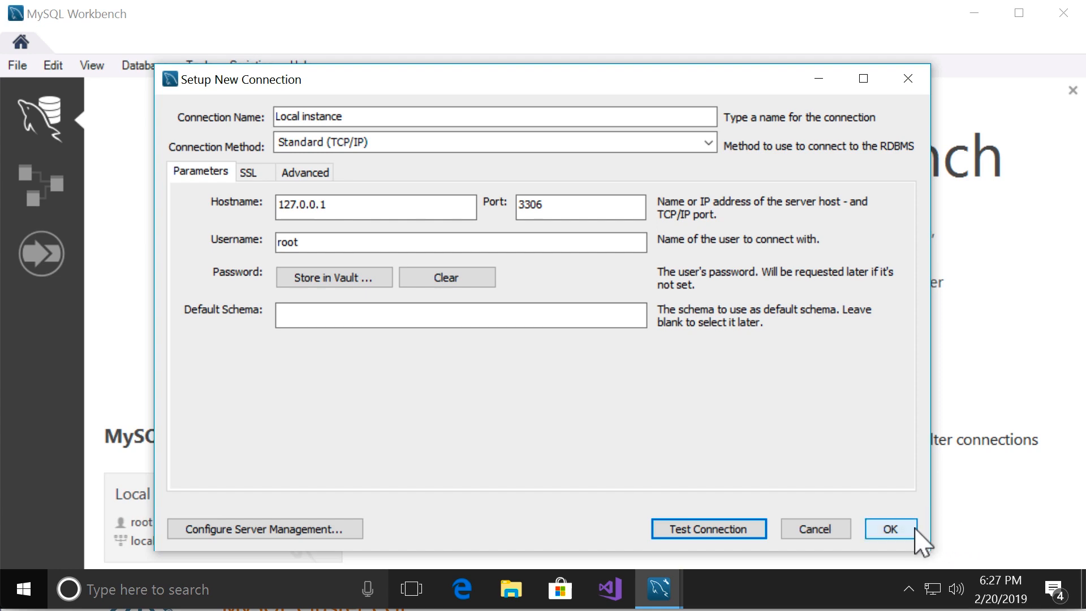
pyautogui.click(890, 528)
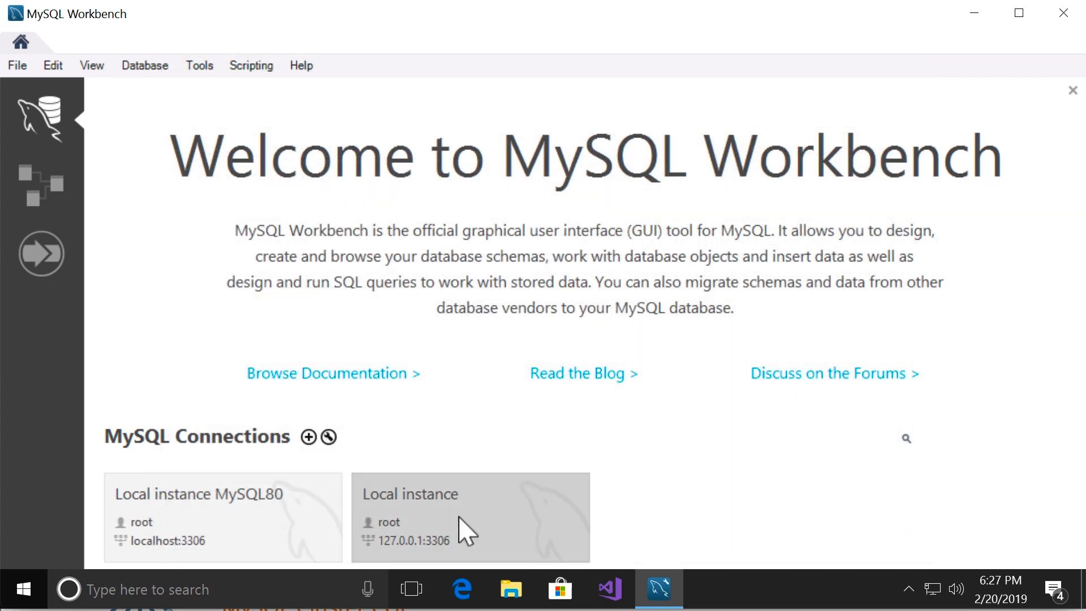
# Open the "Local instance" connection and narrow the SQLAdditions pane to give the query editor more width
pyautogui.click(465, 531)
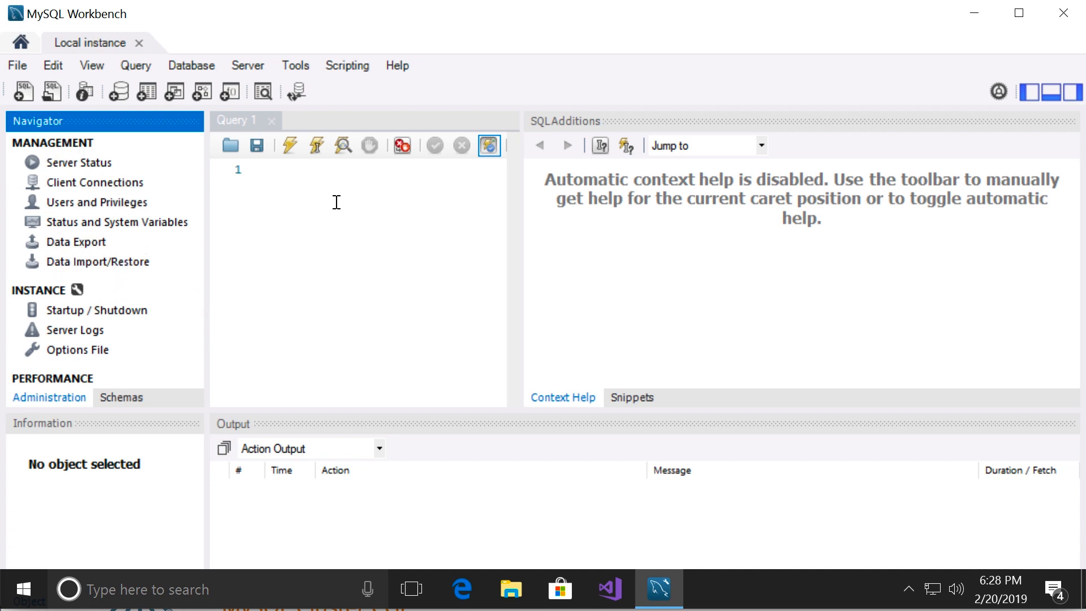
pyautogui.click(380, 244)
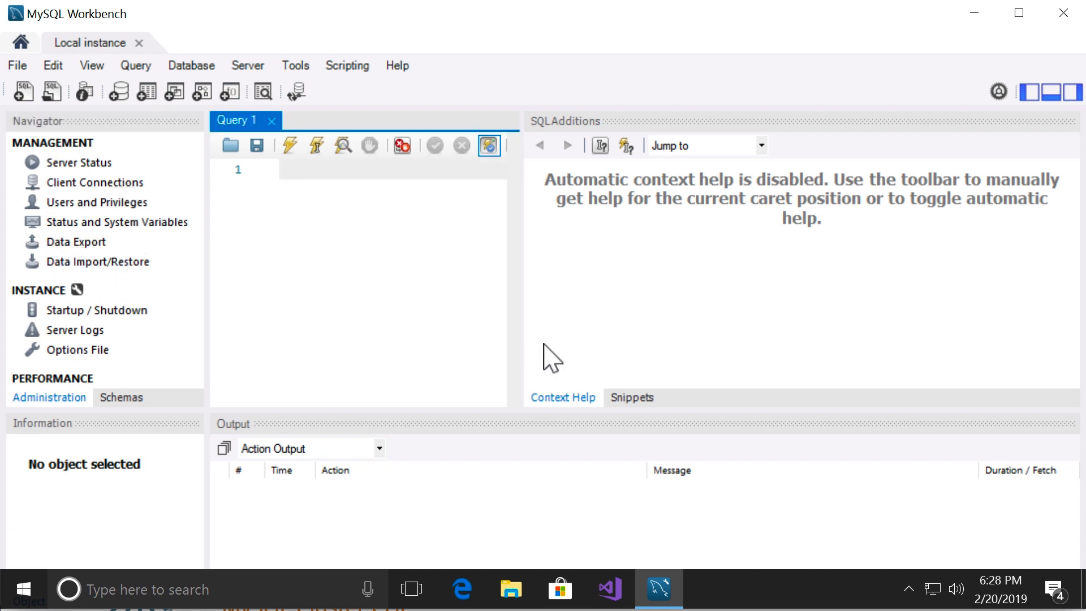
pyautogui.moveTo(486, 284); pyautogui.dragTo(807, 327)
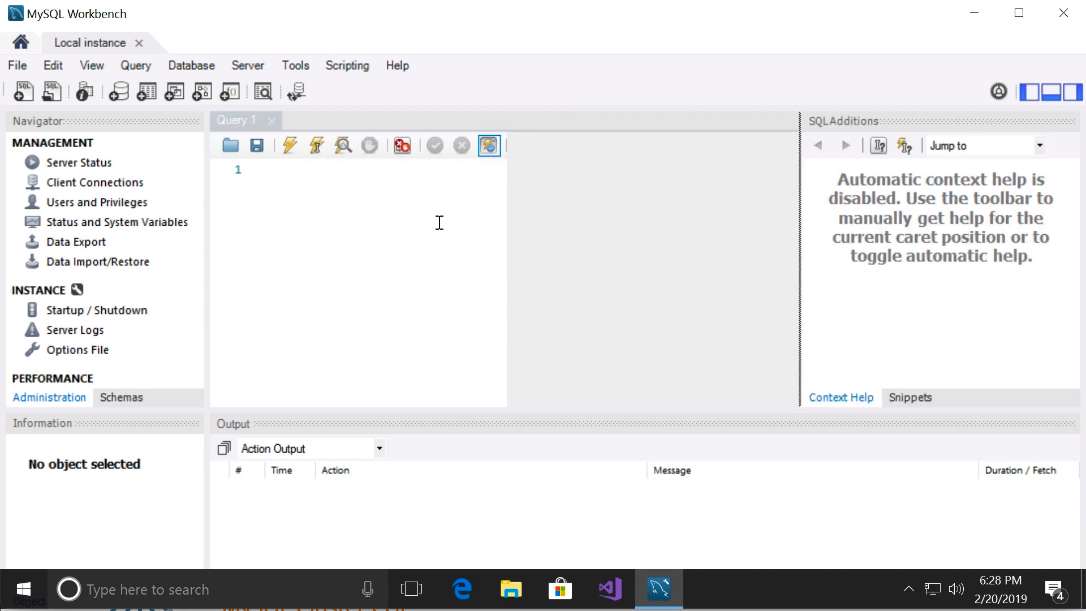